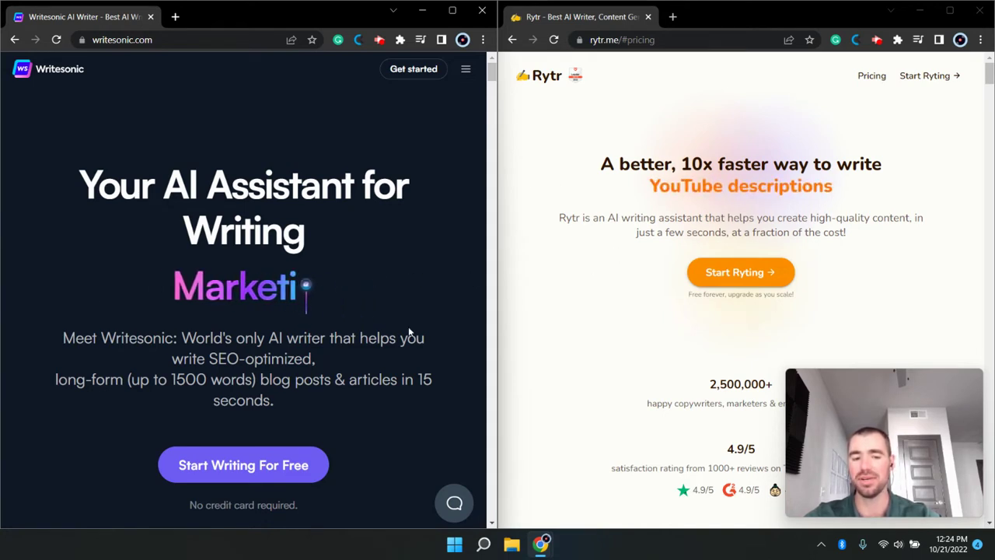
# Step: Scroll Writesonic's and Rytr's pricing pages to their free plans
pyautogui.scroll(-1, 438, 381)
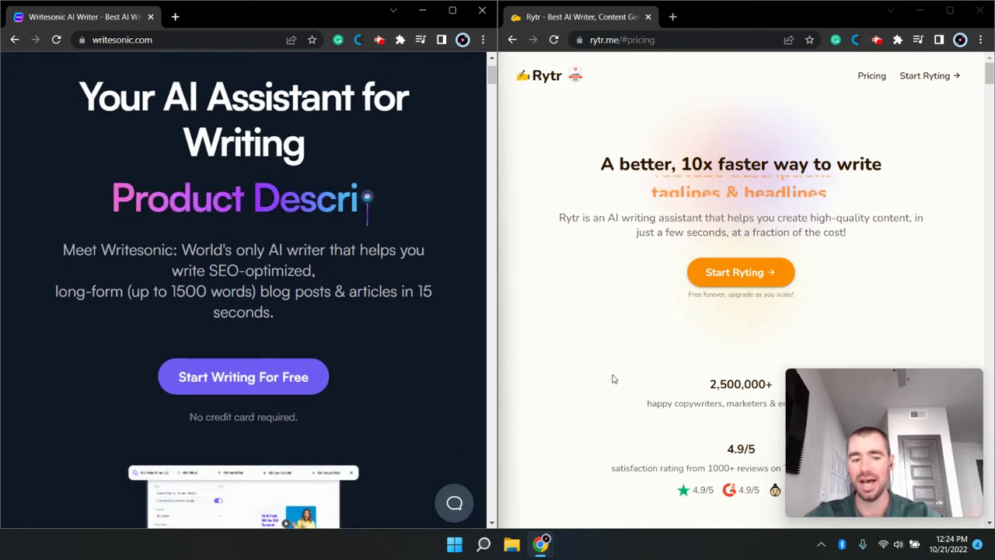
pyautogui.scroll(-1, 629, 412)
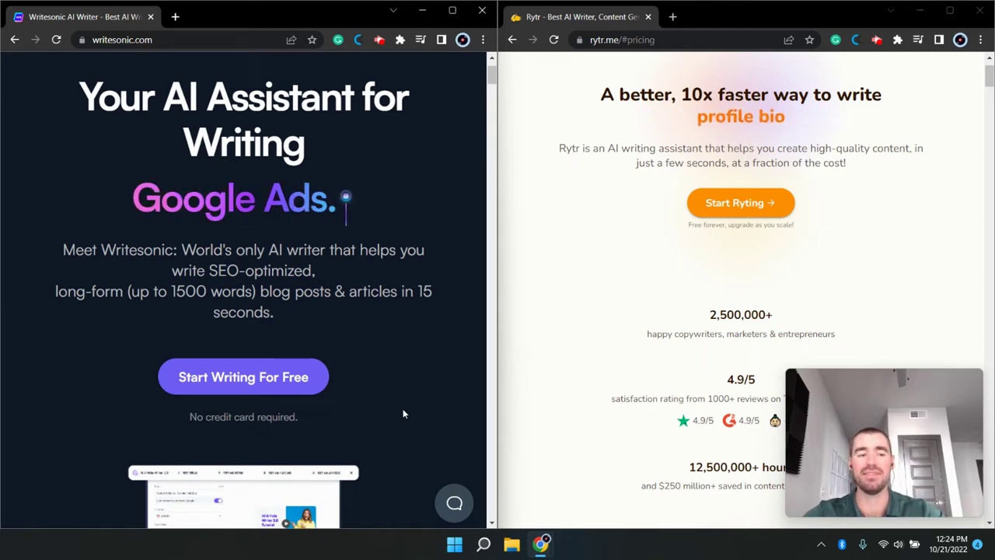
pyautogui.scroll(-5, 403, 413)
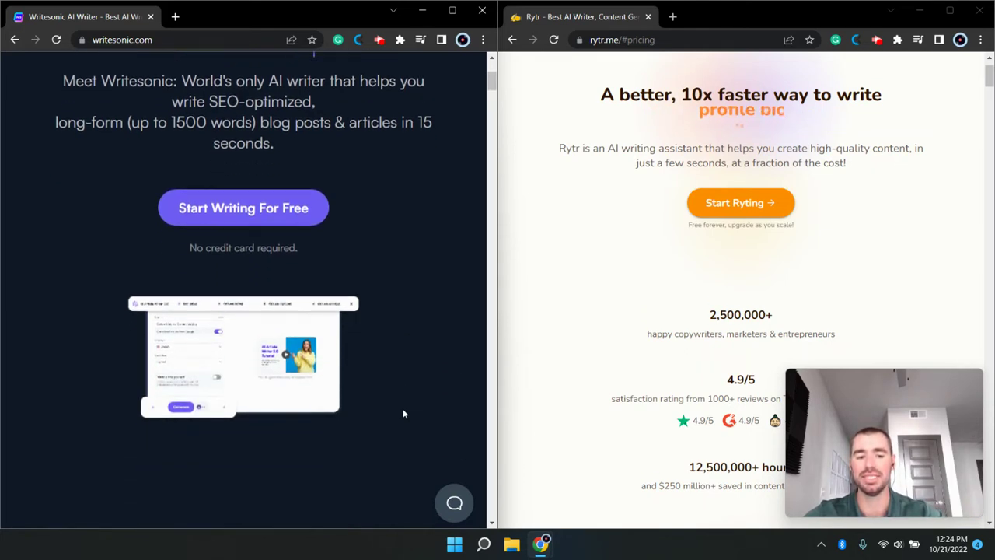
pyautogui.scroll(-10, 403, 414)
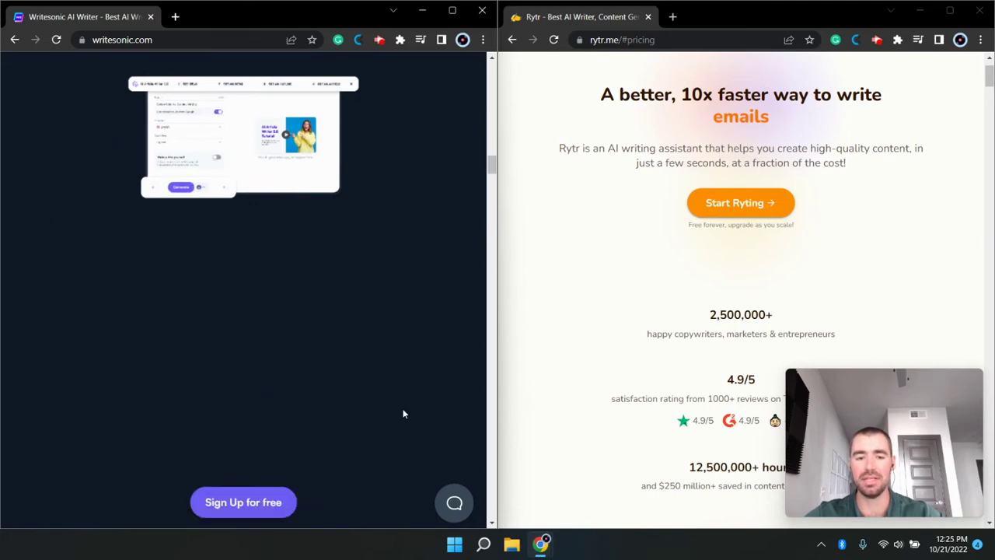
pyautogui.scroll(-5, 402, 413)
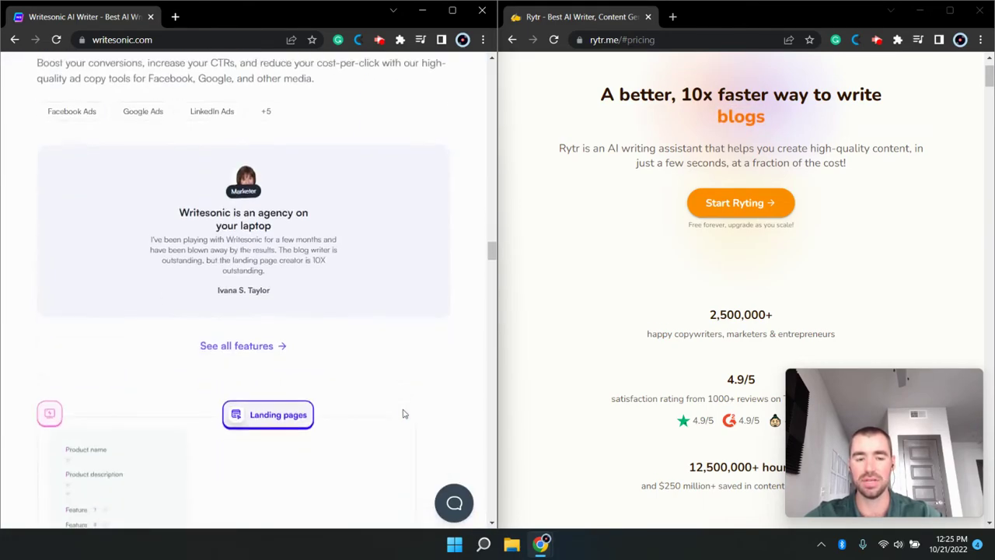
pyautogui.scroll(10, 403, 414)
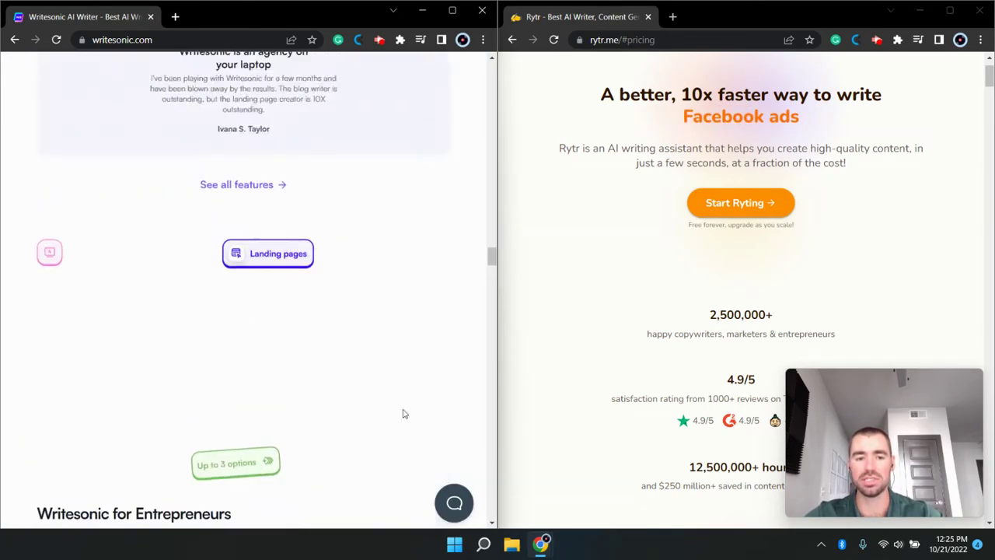
pyautogui.scroll(5, 403, 413)
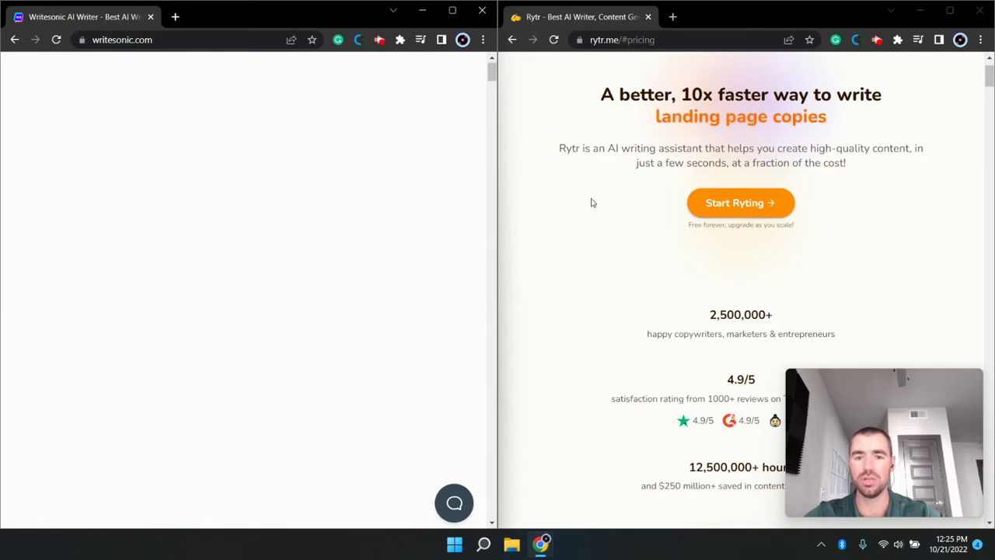
pyautogui.scroll(1, 568, 180)
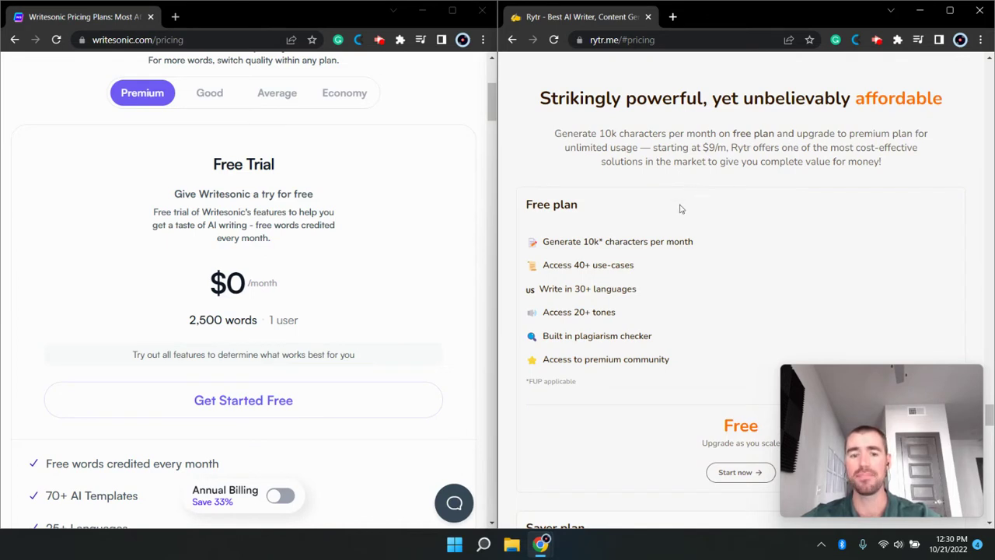
pyautogui.scroll(-1, 894, 197)
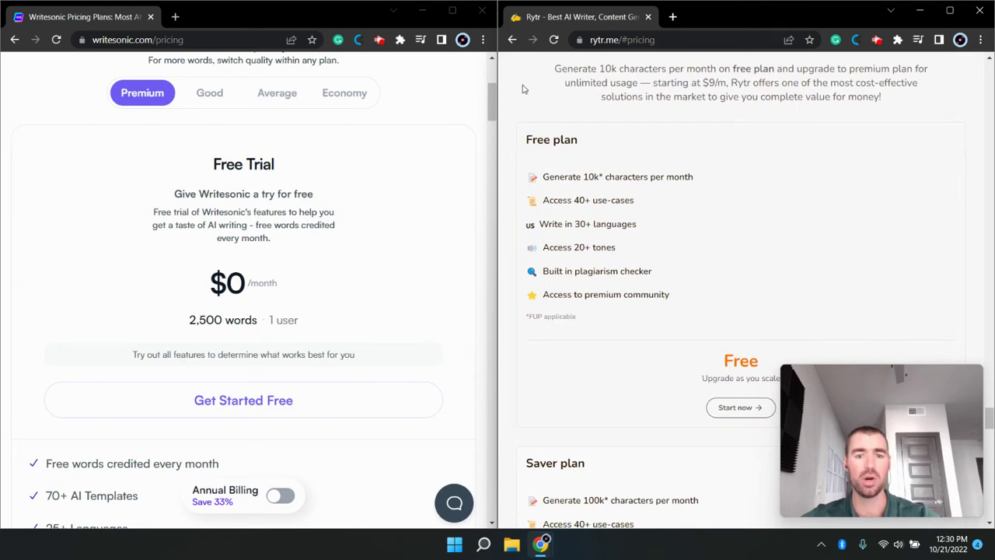
# Step: Highlight Writesonic's $0 Free Trial and its monthly free words, comparing Good and Premium word counts
pyautogui.moveTo(211, 167); pyautogui.dragTo(280, 170)
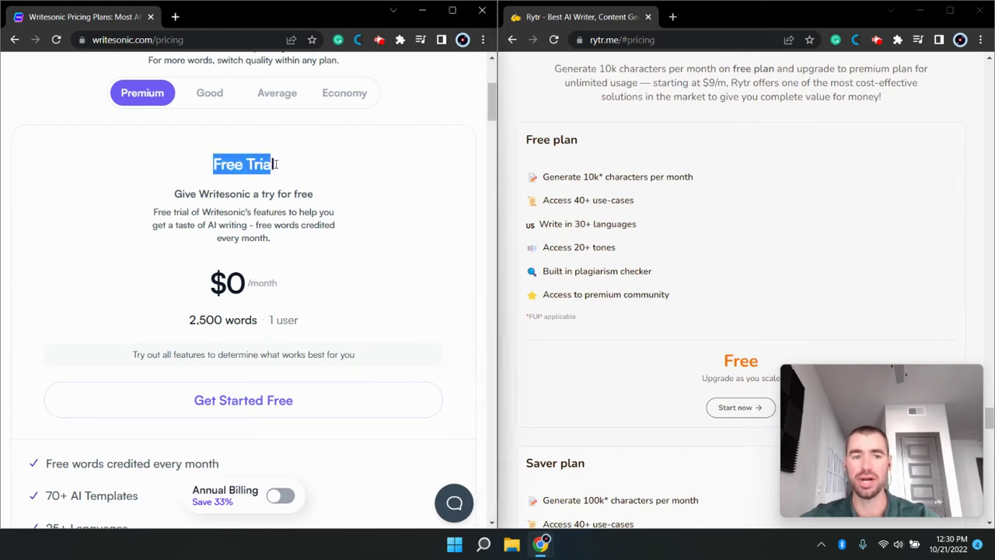
pyautogui.moveTo(278, 241); pyautogui.dragTo(255, 227)
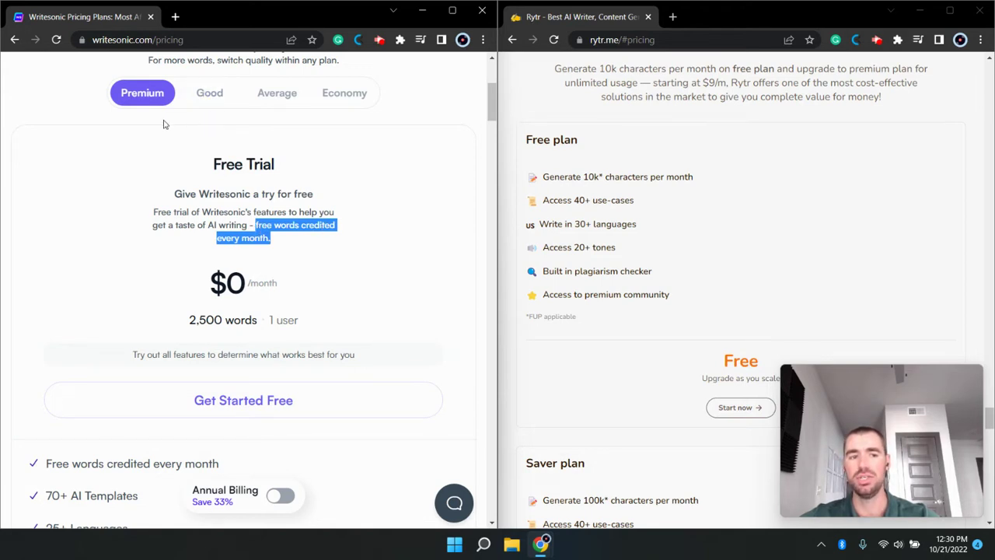
pyautogui.click(220, 102)
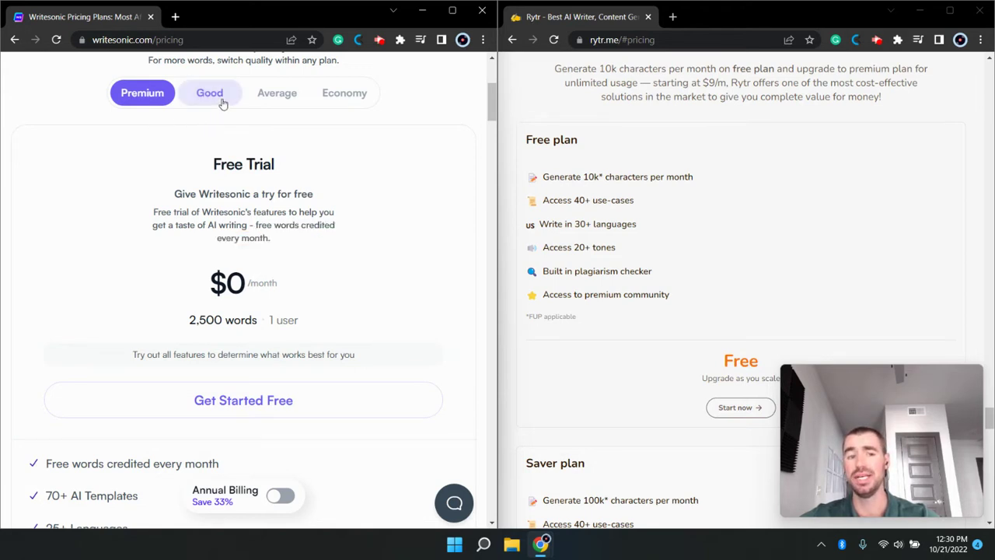
pyautogui.click(147, 100)
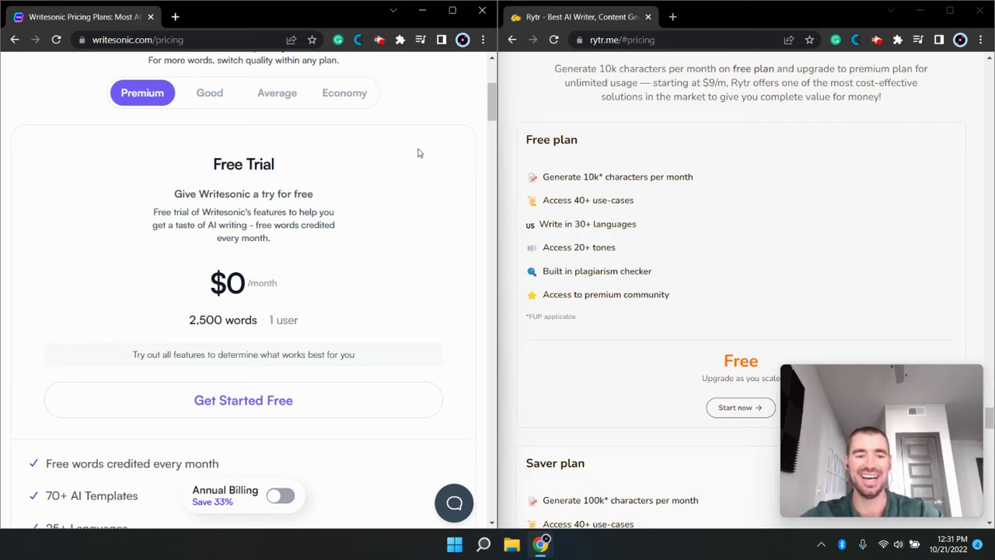
pyautogui.click(210, 95)
pyautogui.click(149, 94)
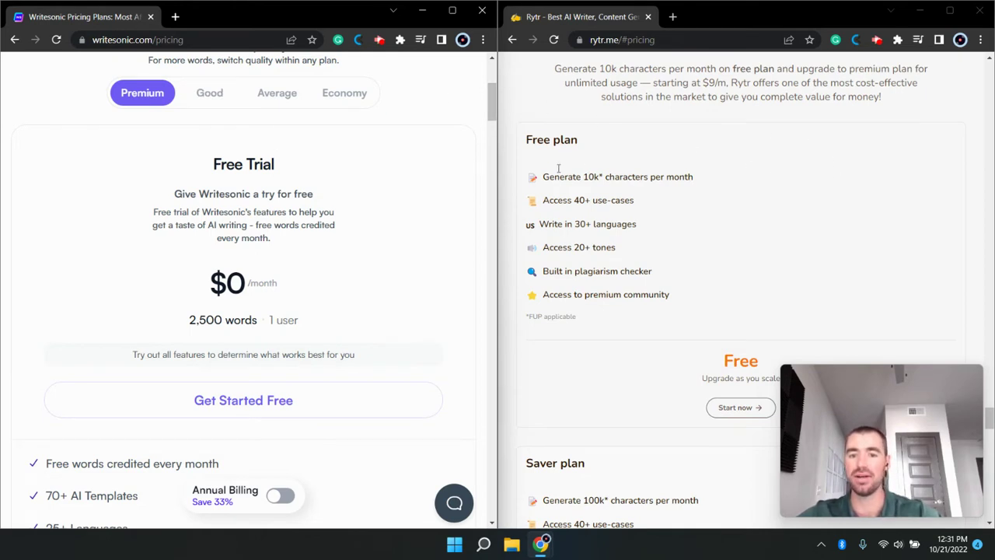
# Step: Highlight Rytr's 10k characters per month free allowance
pyautogui.moveTo(585, 177); pyautogui.dragTo(739, 183)
pyautogui.click(856, 180)
pyautogui.scroll(-1, 757, 169)
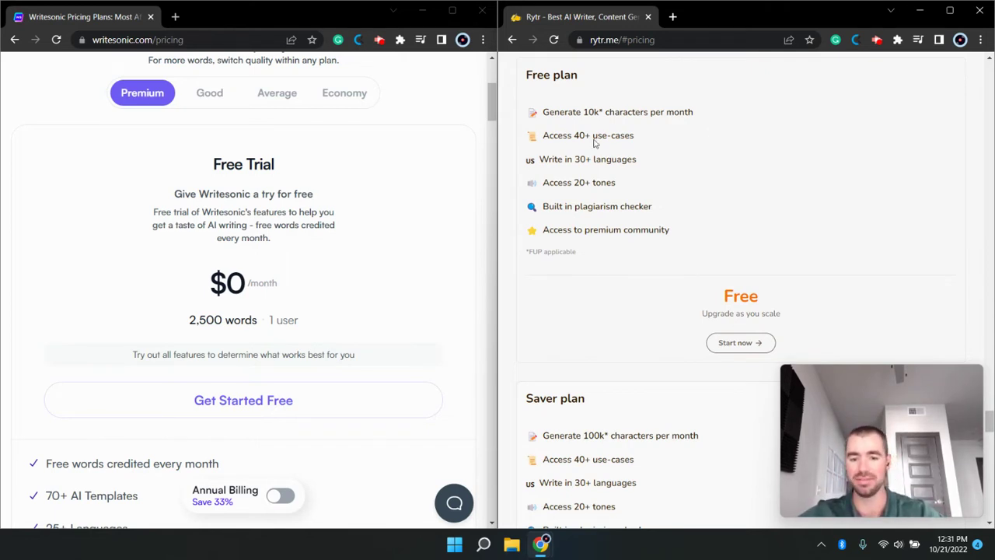
# Step: Review Writesonic's Long-form plan, trying to raise its monthly word allowance
pyautogui.scroll(-5, 339, 182)
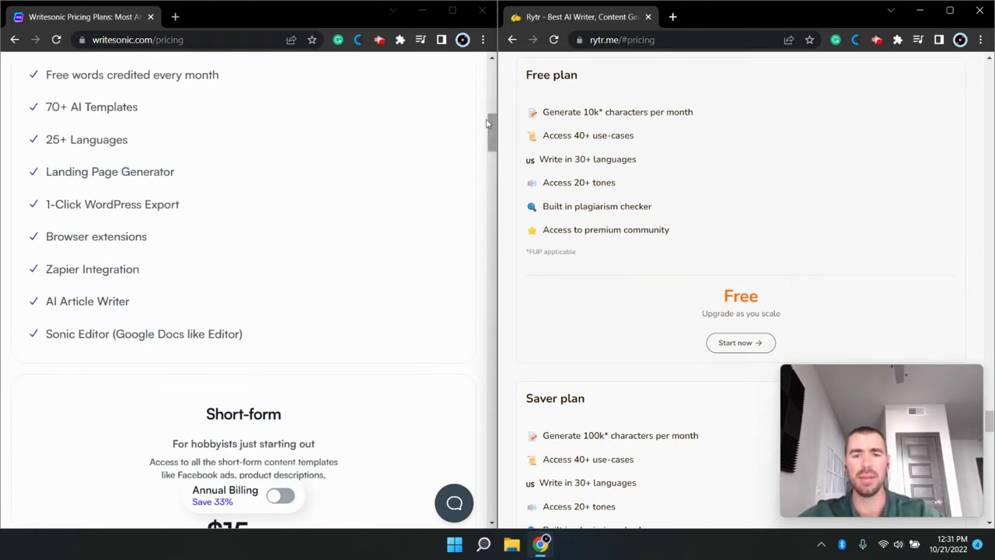
pyautogui.moveTo(489, 122); pyautogui.dragTo(482, 208)
pyautogui.scroll(-10, 750, 218)
pyautogui.scroll(3, 744, 216)
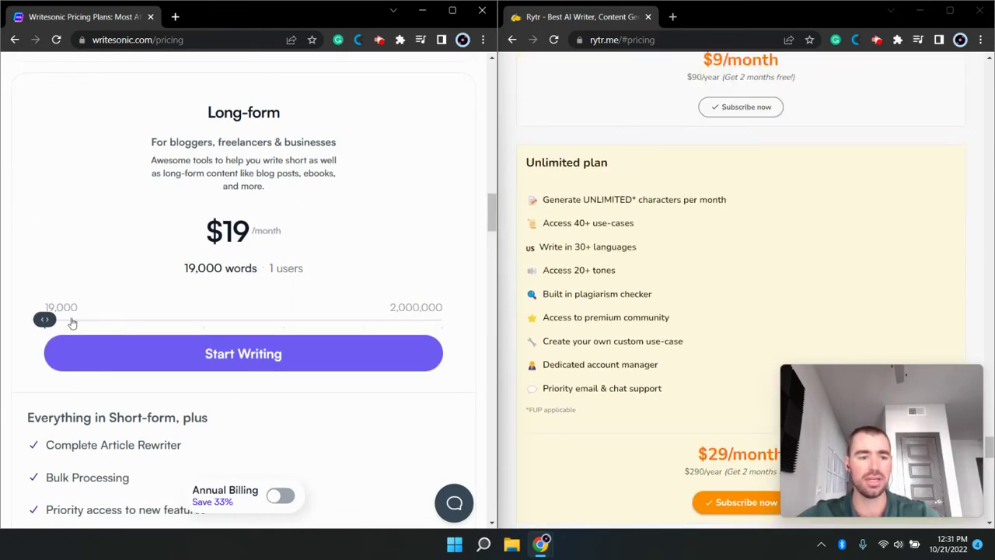
pyautogui.moveTo(44, 319)
pyautogui.mouseDown()
pyautogui.moveTo(93, 325)
pyautogui.moveTo(45, 326)
pyautogui.mouseUp()
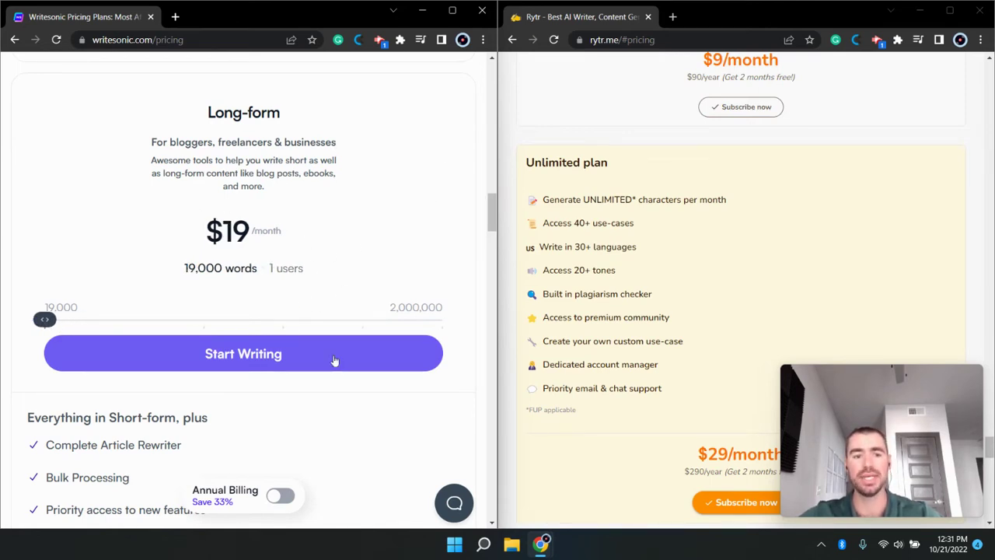
pyautogui.scroll(-1, 774, 239)
pyautogui.scroll(3, 772, 240)
pyautogui.scroll(-3, 643, 187)
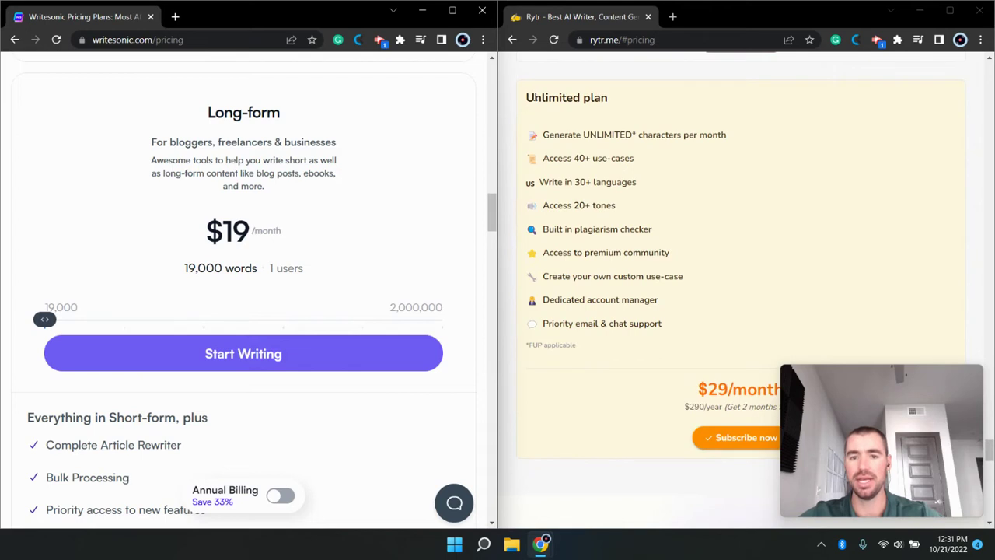
# Step: Highlight Rytr's Unlimited plan: unlimited characters per month at $29/month
pyautogui.moveTo(543, 137); pyautogui.dragTo(753, 141)
pyautogui.click(851, 163)
pyautogui.scroll(-2, 711, 259)
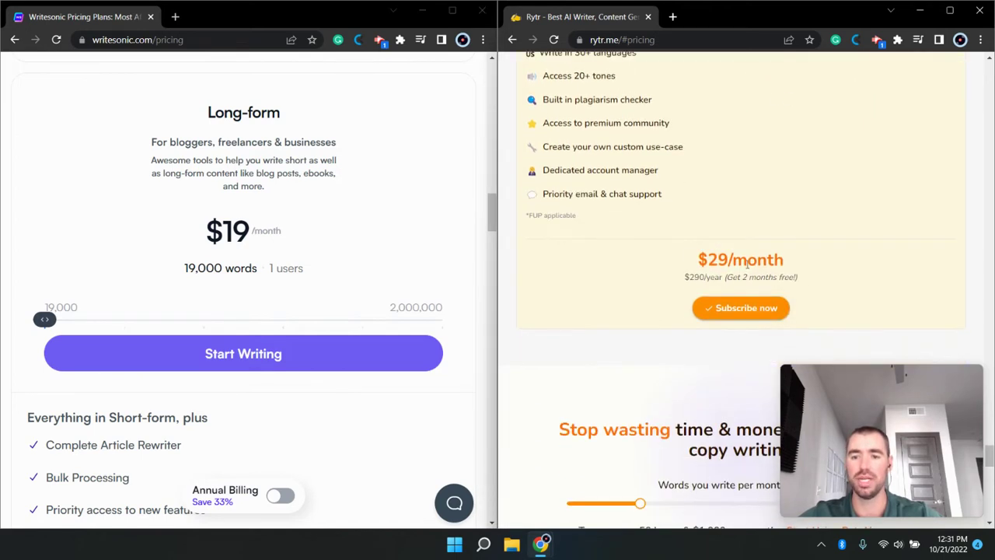
pyautogui.moveTo(689, 259); pyautogui.dragTo(787, 258)
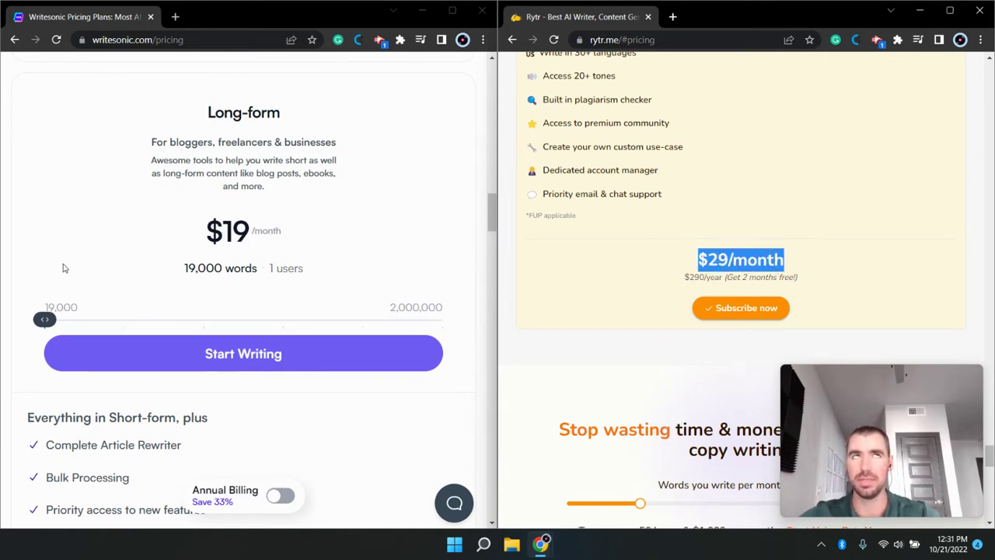
pyautogui.scroll(-2, 323, 279)
pyautogui.scroll(-2, 331, 271)
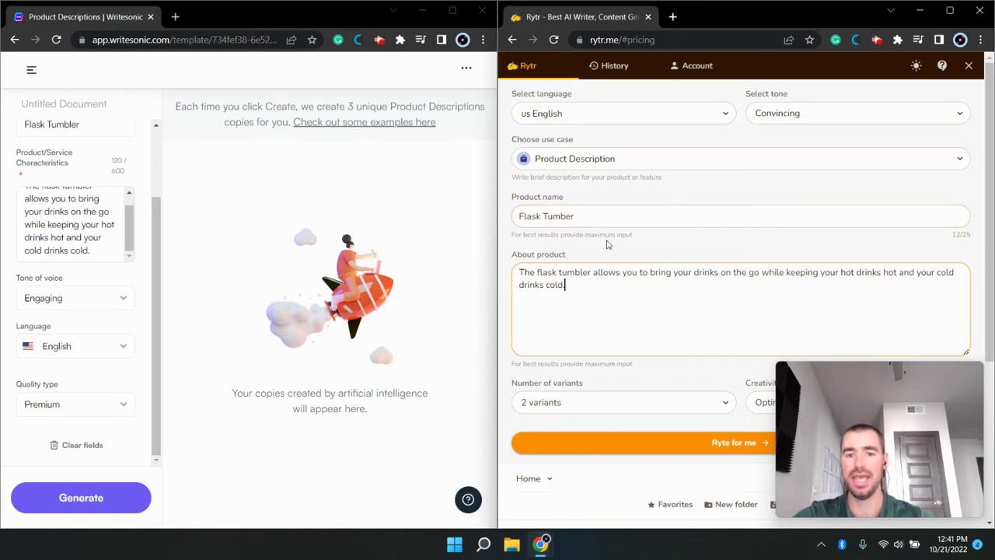
# Step: Review the filled Flask Tumbler product description forms and bring Writesonic into focus
pyautogui.scroll(-1, 608, 244)
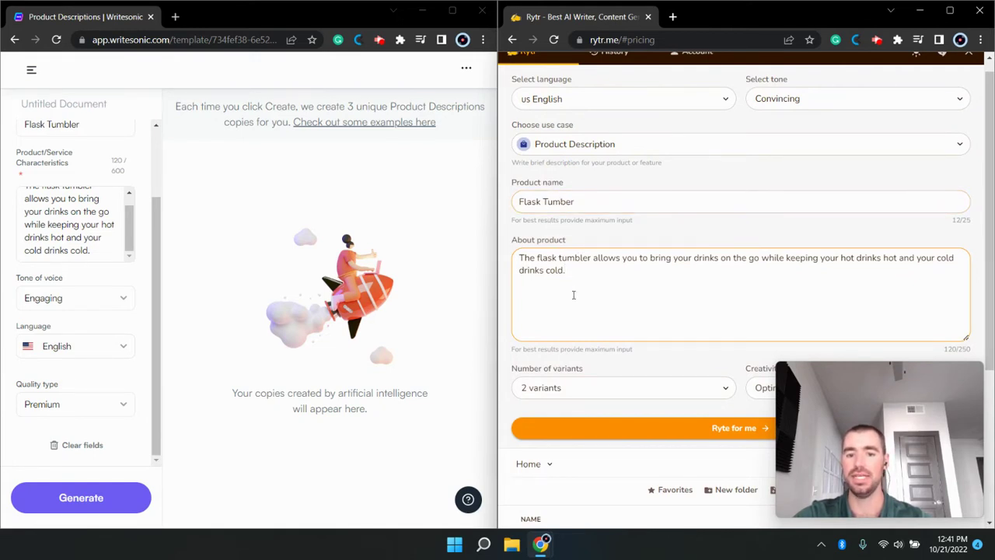
pyautogui.scroll(-1, 573, 295)
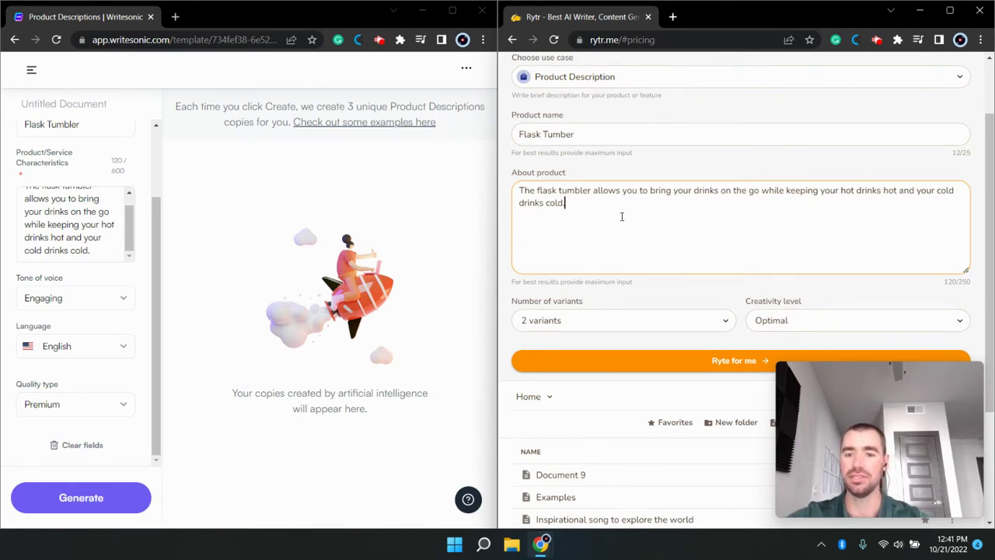
pyautogui.scroll(1, 654, 233)
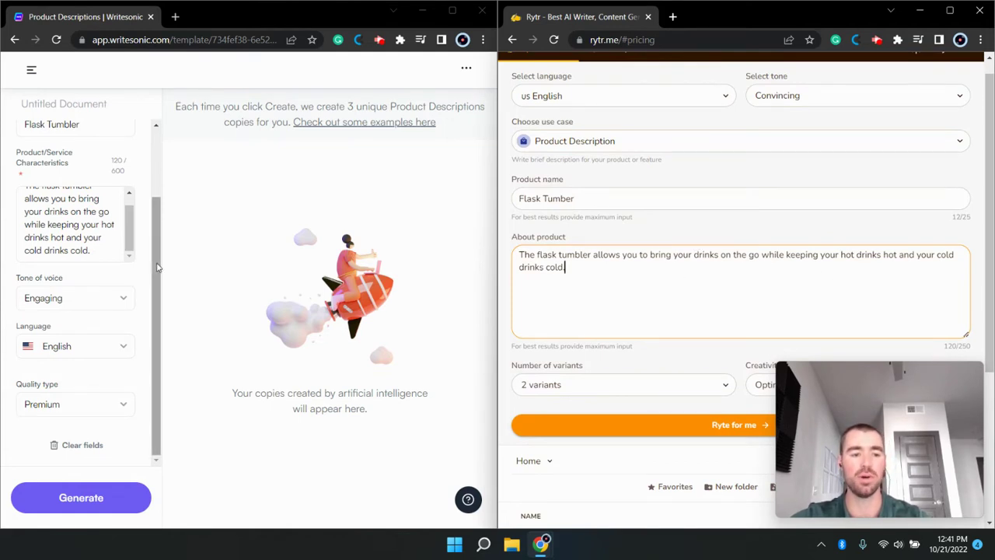
pyautogui.click(158, 267)
pyautogui.moveTo(158, 266); pyautogui.dragTo(146, 317)
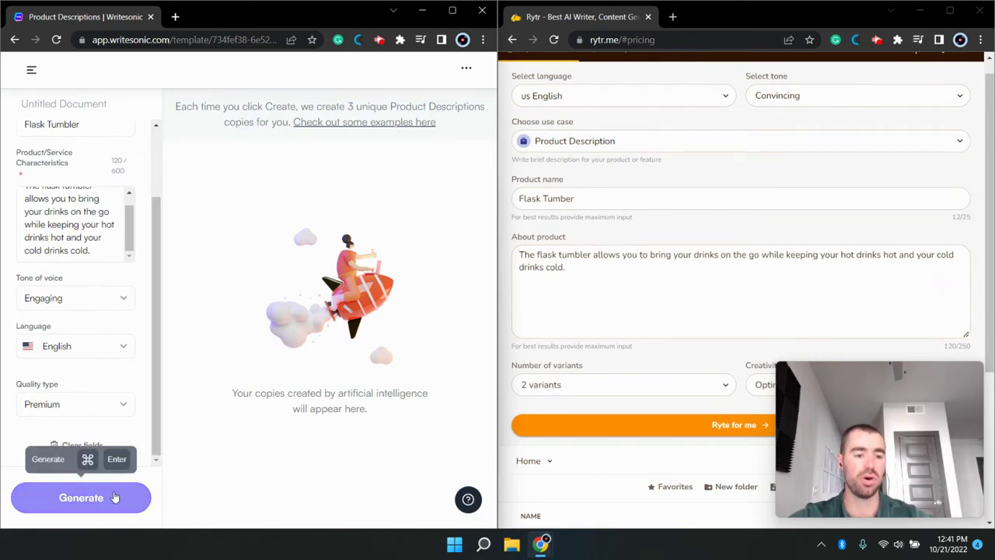
# Step: Generate Flask Tumbler descriptions in both tools and review Writesonic's 120, 96 and 47-word copies
pyautogui.click(111, 499)
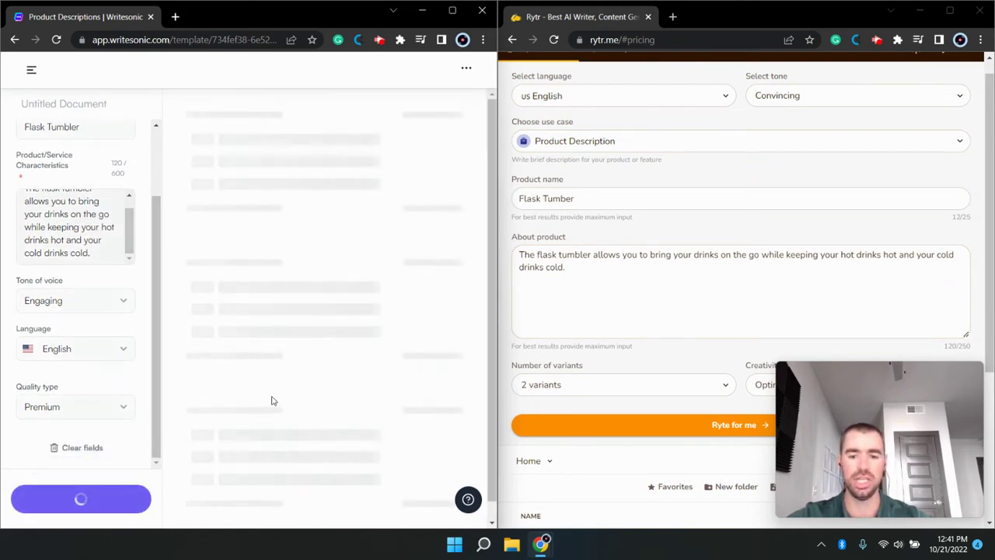
pyautogui.click(673, 430)
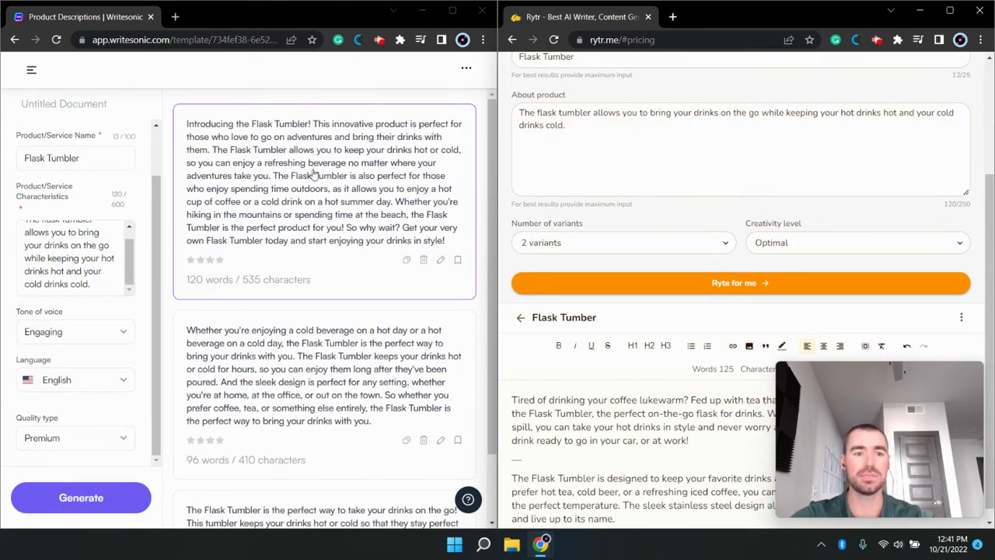
pyautogui.scroll(4, 357, 221)
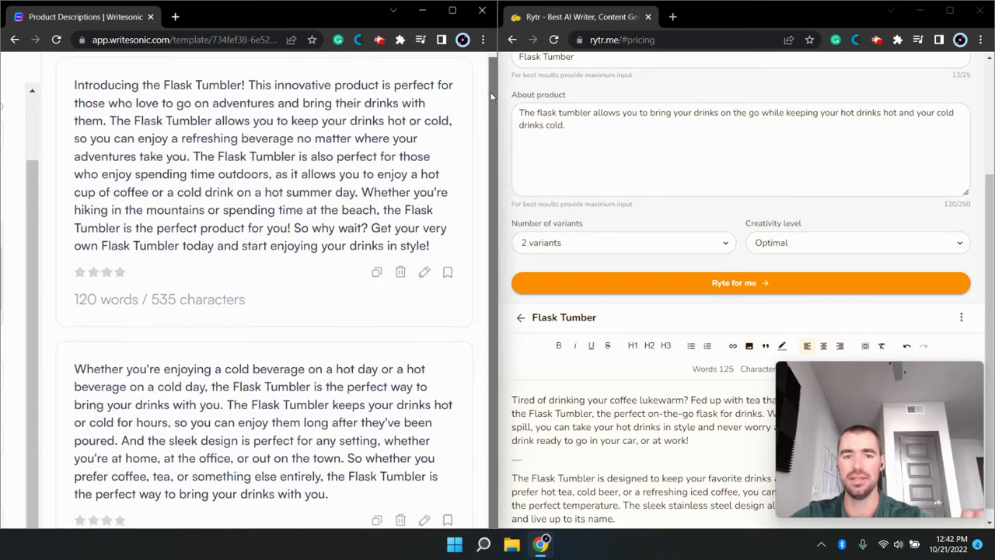
pyautogui.scroll(-2, 491, 161)
pyautogui.scroll(-1, 490, 165)
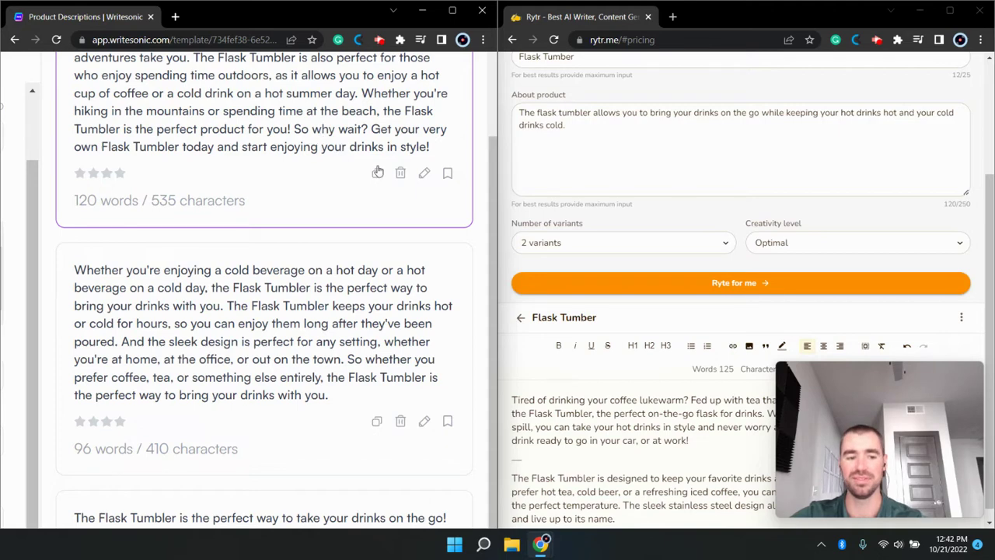
pyautogui.scroll(-1, 370, 220)
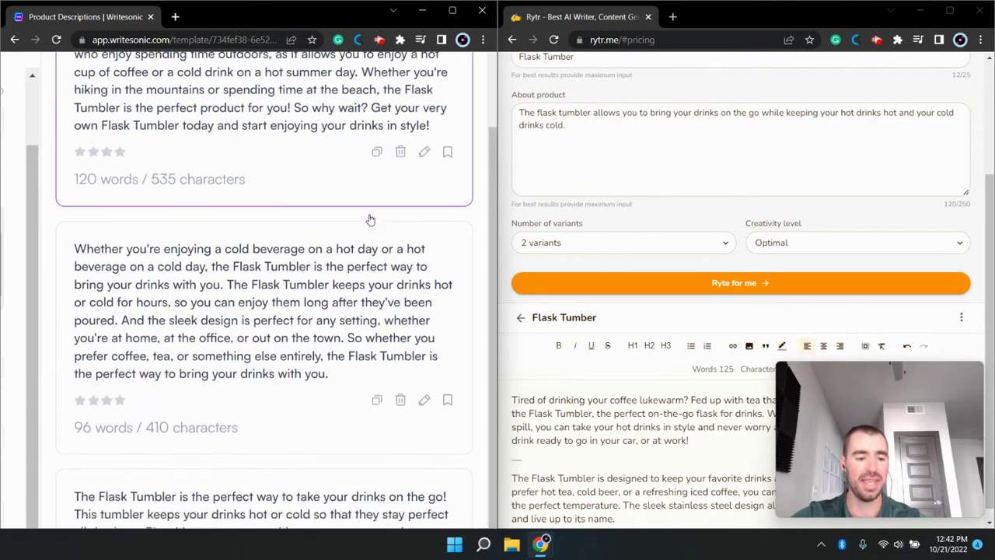
pyautogui.scroll(-2, 370, 220)
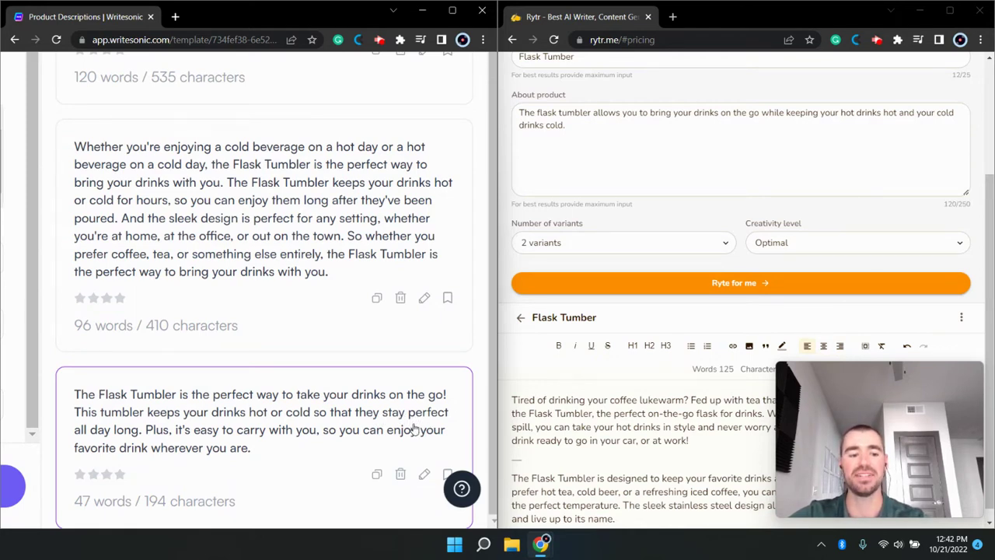
pyautogui.scroll(-1, 793, 241)
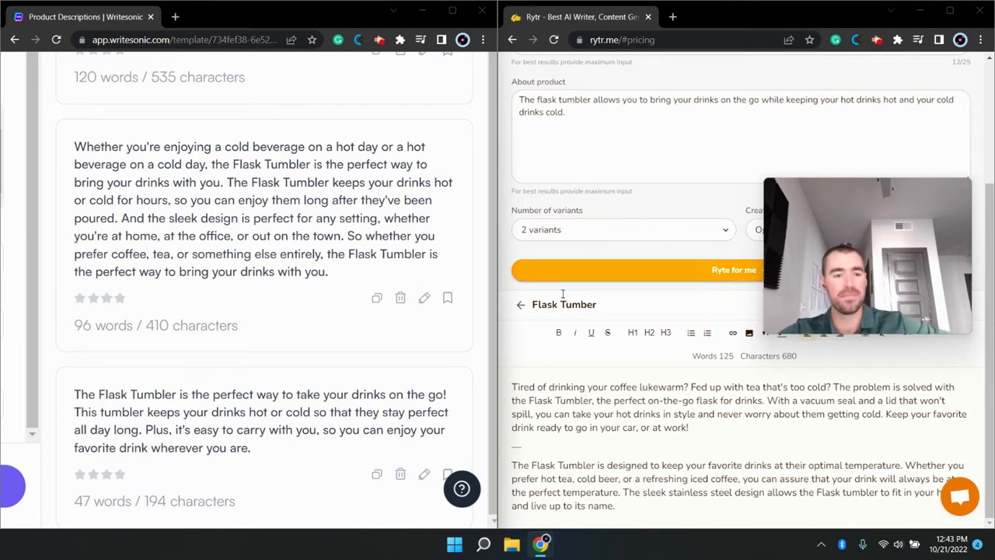
pyautogui.moveTo(867, 208)
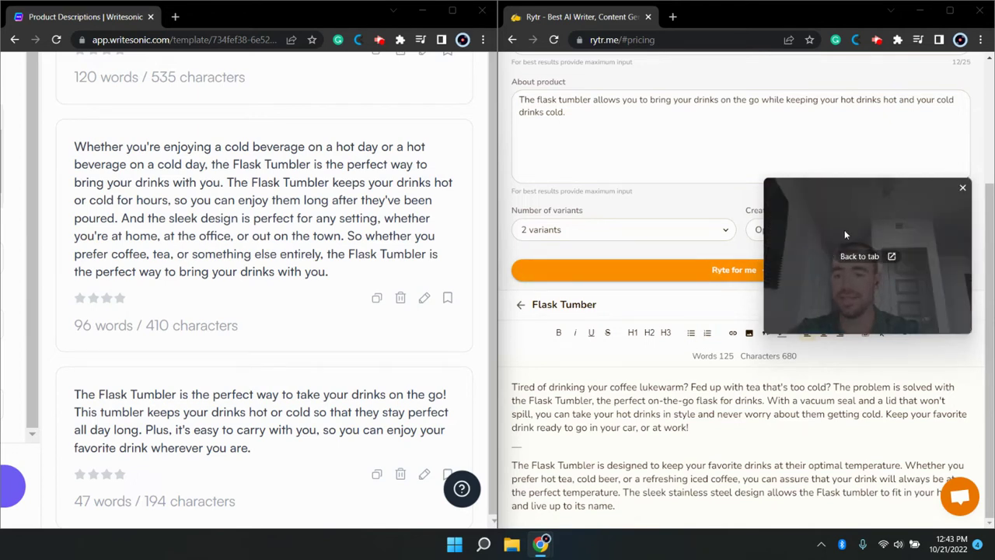
pyautogui.moveTo(917, 217); pyautogui.dragTo(924, 398)
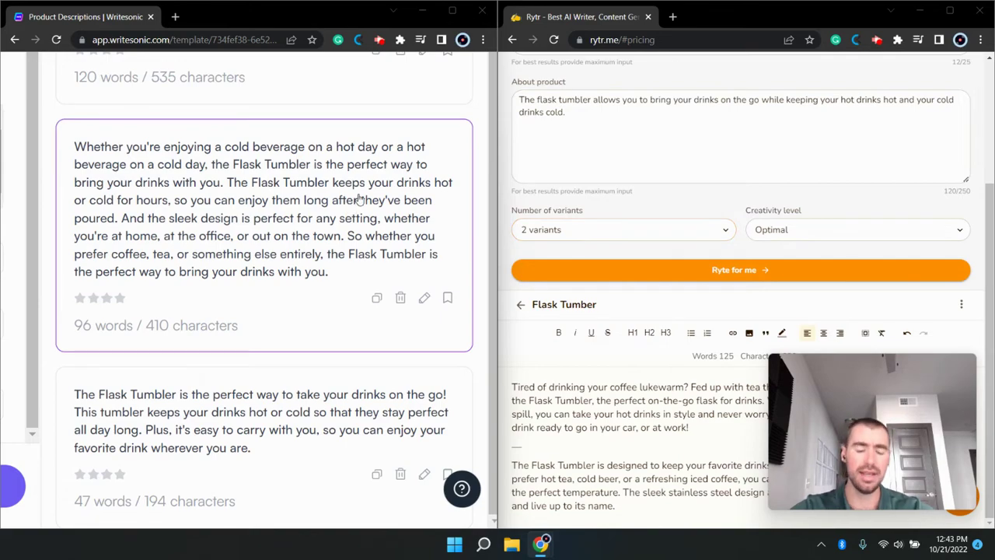
pyautogui.hotkey('ctrl', '-')
pyautogui.hotkey('ctrl', '-')
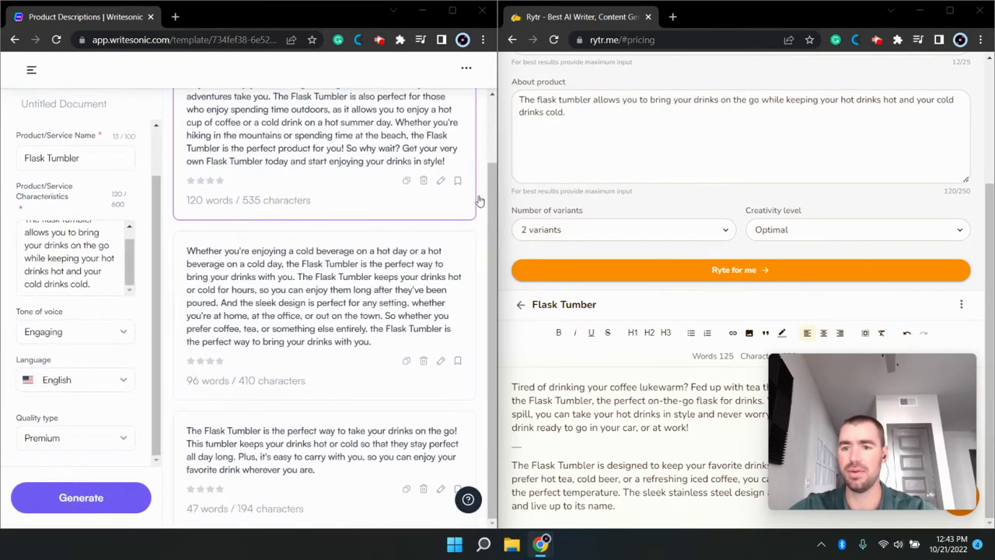
pyautogui.scroll(2, 847, 254)
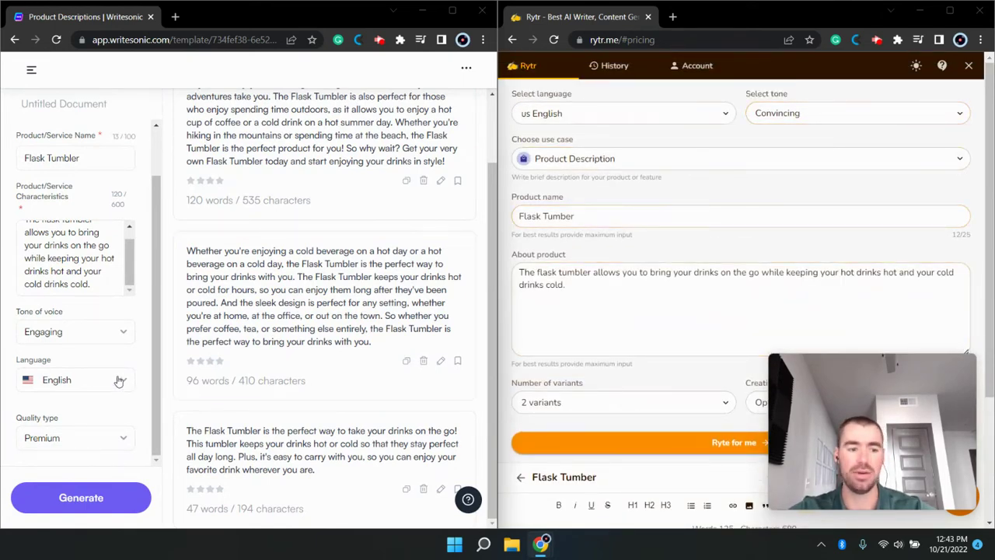
pyautogui.click(125, 336)
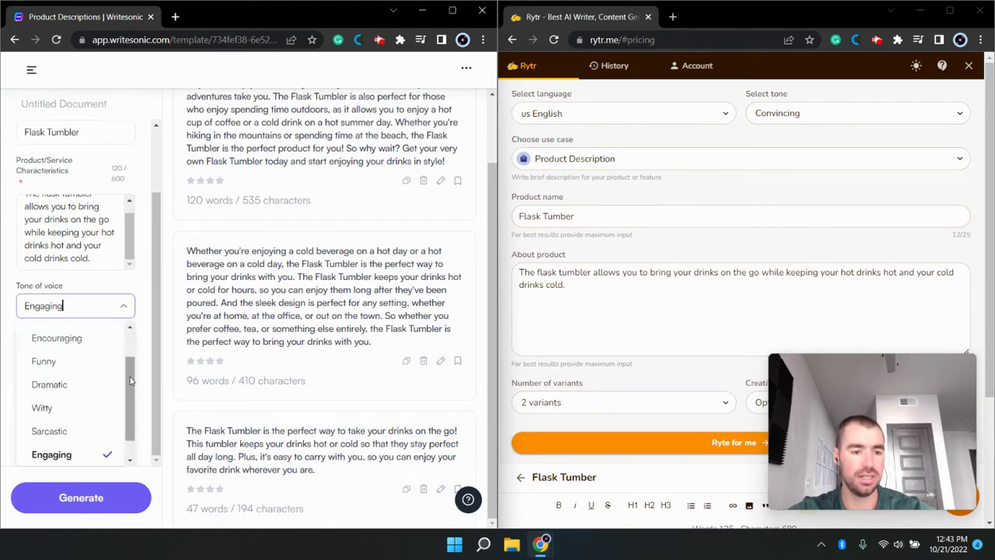
pyautogui.moveTo(130, 380); pyautogui.dragTo(133, 342)
pyautogui.scroll(-2, 80, 395)
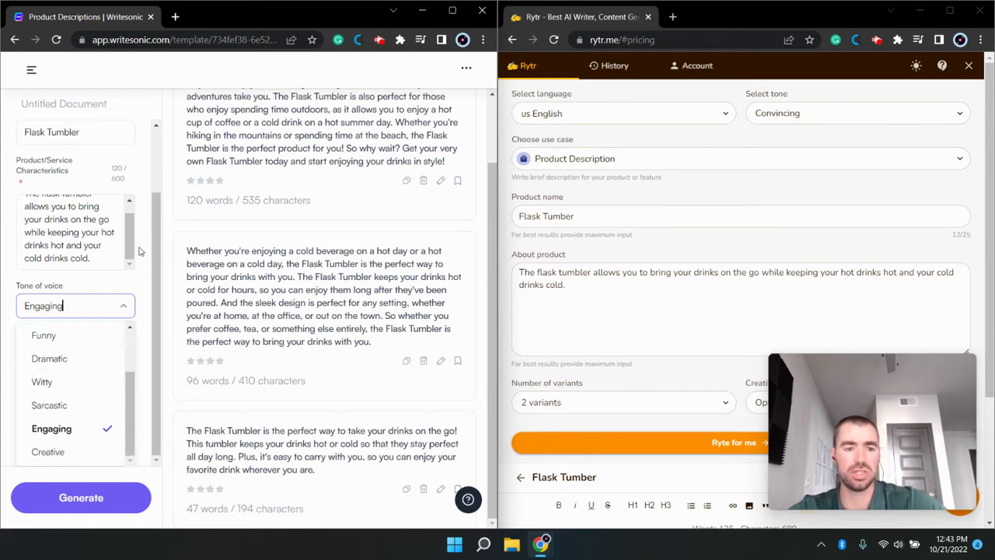
pyautogui.click(233, 222)
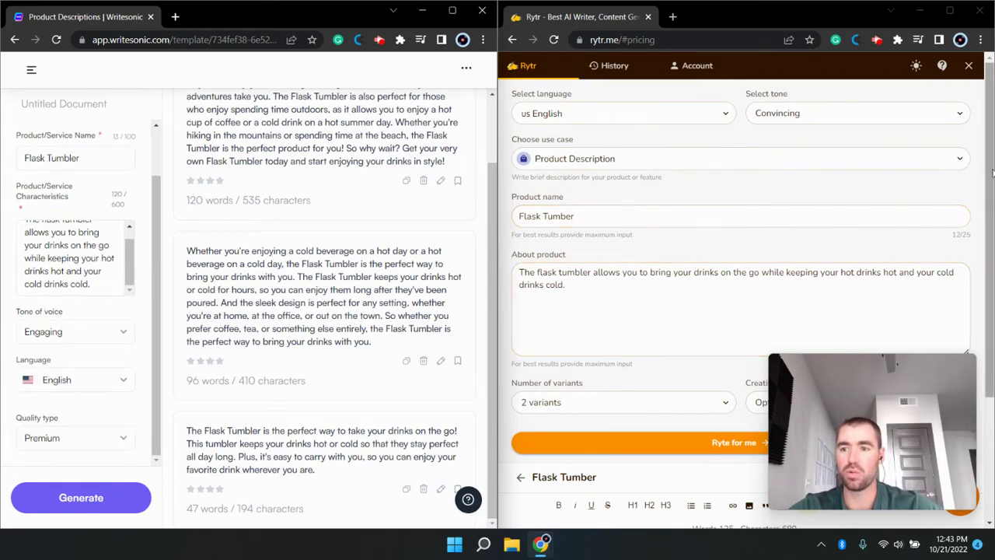
pyautogui.moveTo(993, 172); pyautogui.dragTo(984, 331)
pyautogui.moveTo(913, 416); pyautogui.dragTo(909, 264)
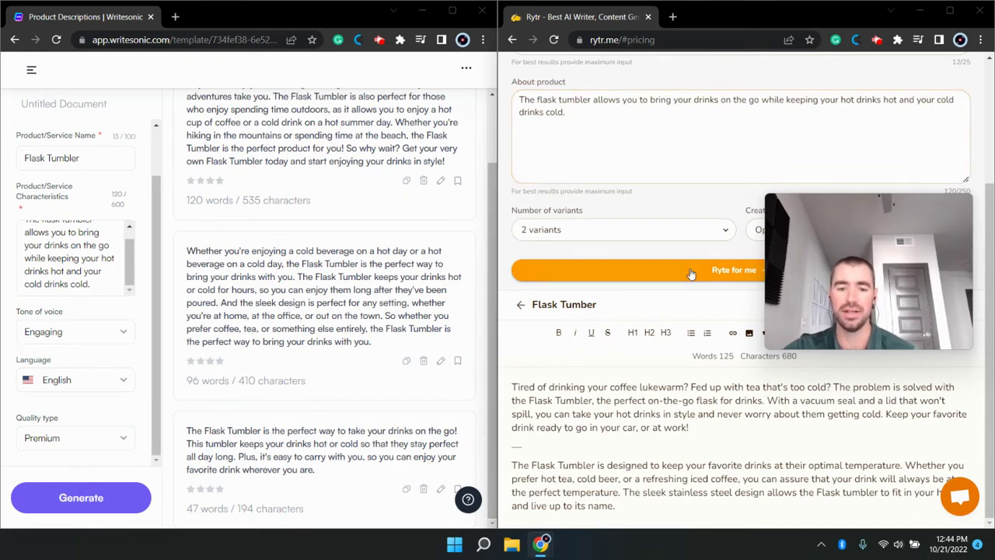
pyautogui.click(494, 187)
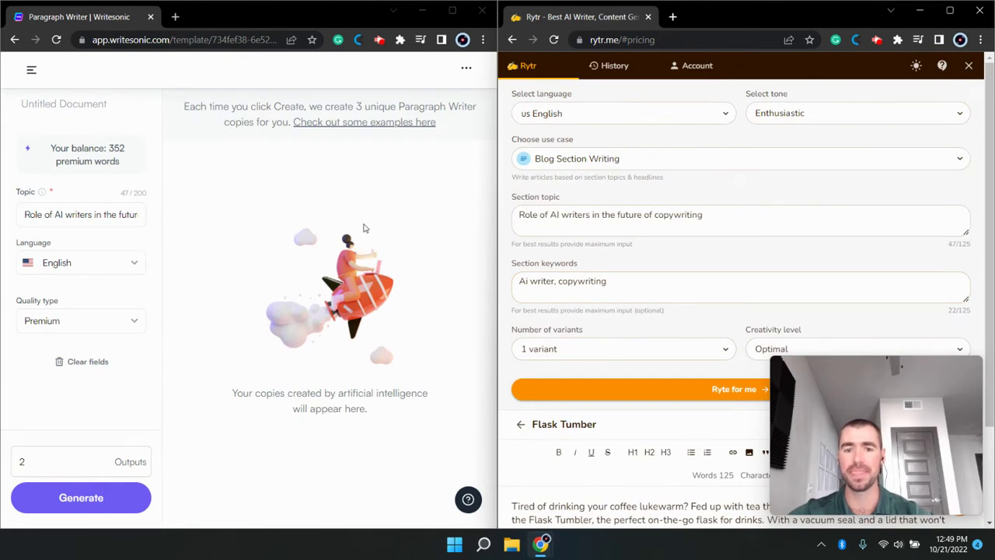
# Step: Generate Writesonic's two paragraphs on AI writers in the future of copywriting
pyautogui.click(690, 228)
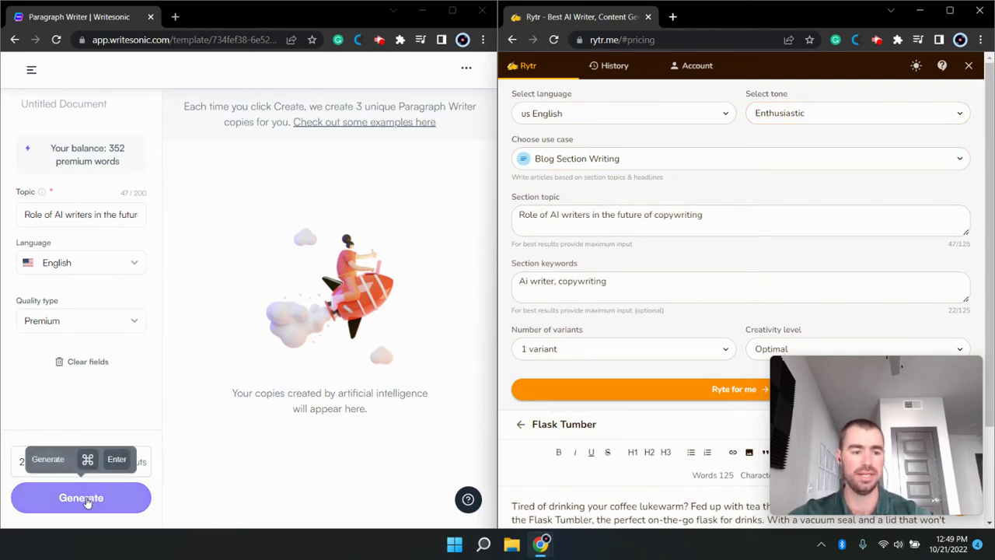
pyautogui.click(85, 502)
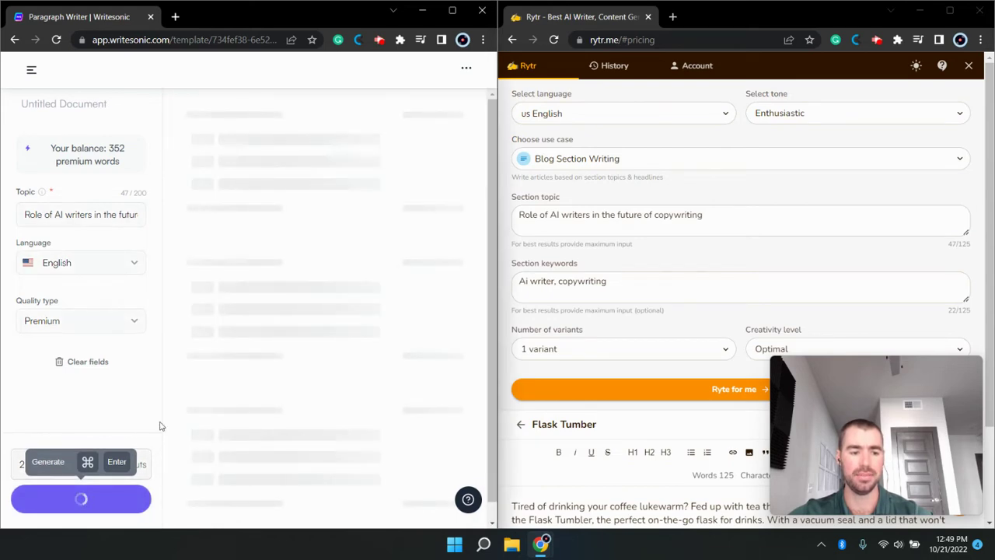
# Step: Have Rytr write the AI writers blog section and scroll through both tools' results
pyautogui.click(622, 397)
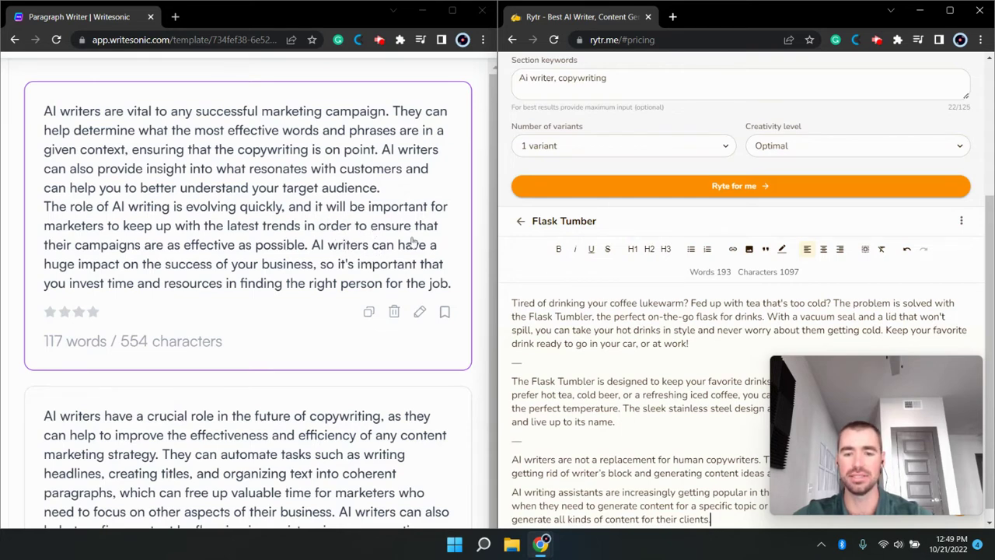
pyautogui.scroll(-1, 428, 340)
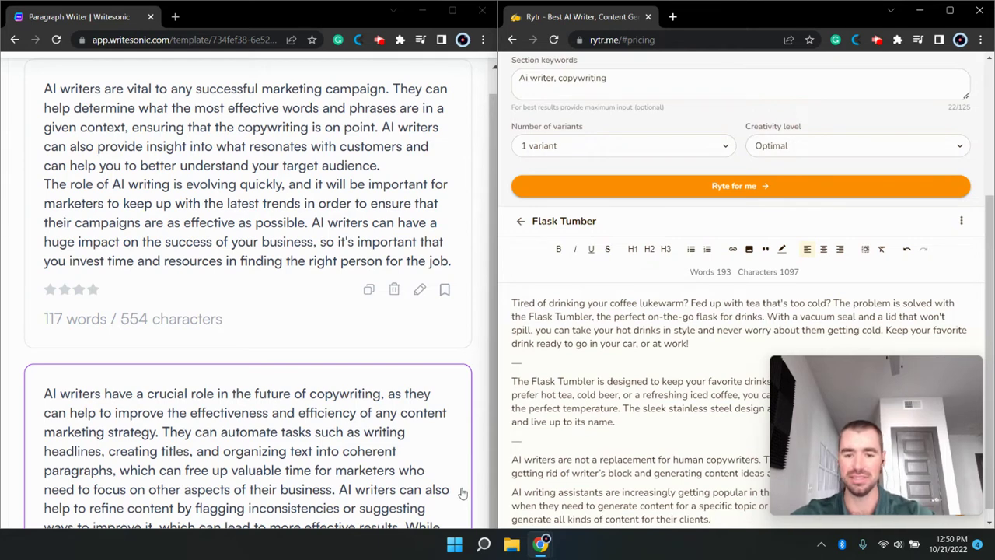
pyautogui.scroll(-1, 989, 233)
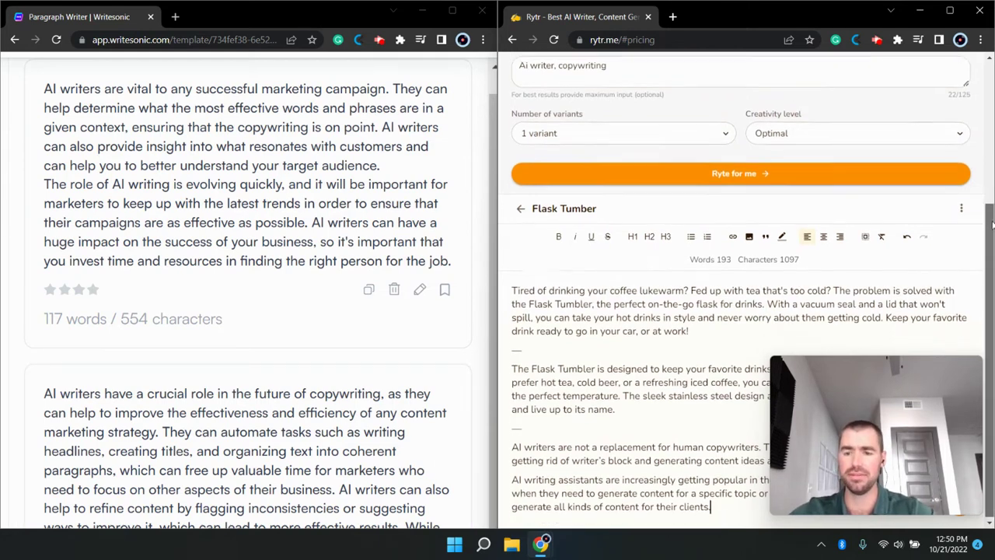
pyautogui.moveTo(801, 495); pyautogui.dragTo(758, 233)
pyautogui.scroll(3, 677, 295)
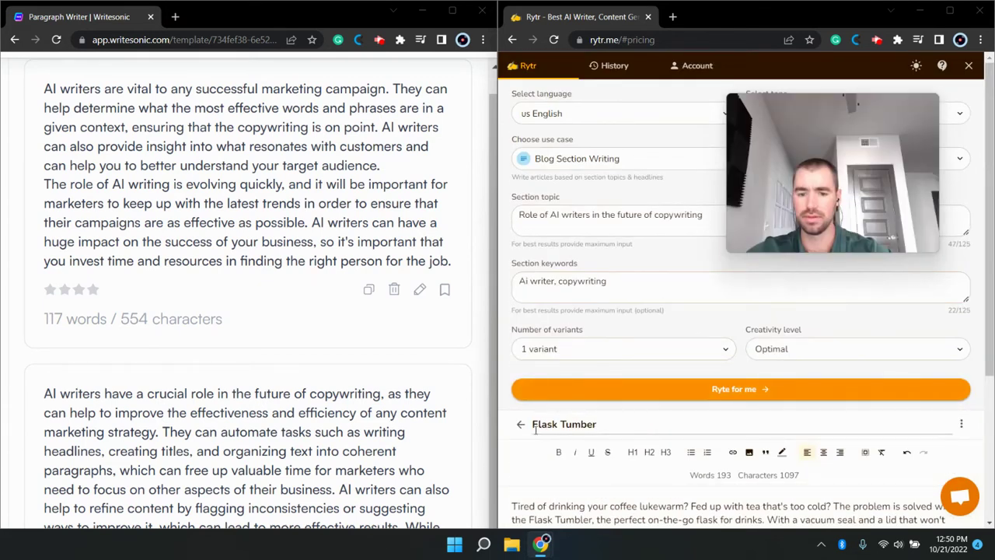
# Step: Leave the Flask Tumber document, generate Rytr's AI writers blog section, and review it
pyautogui.click(520, 424)
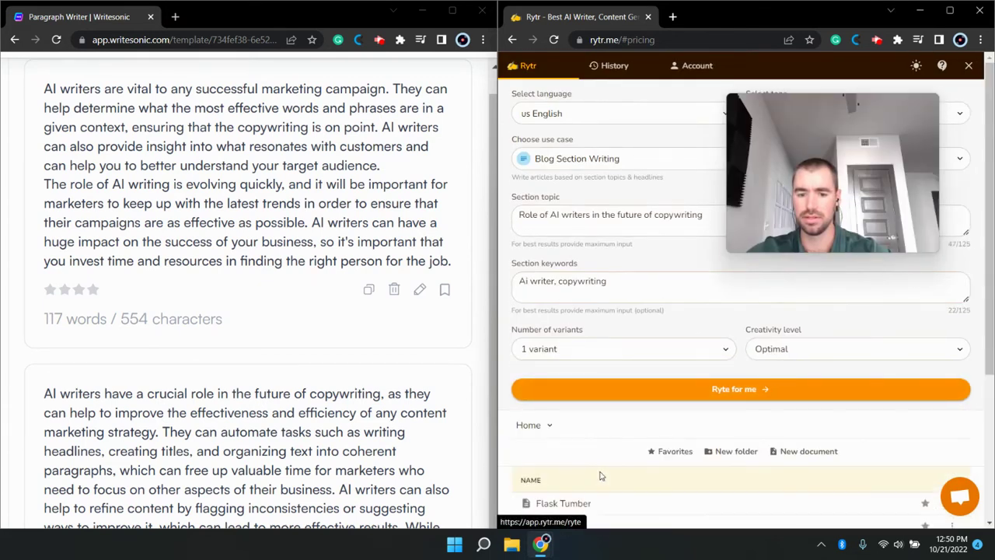
pyautogui.click(657, 391)
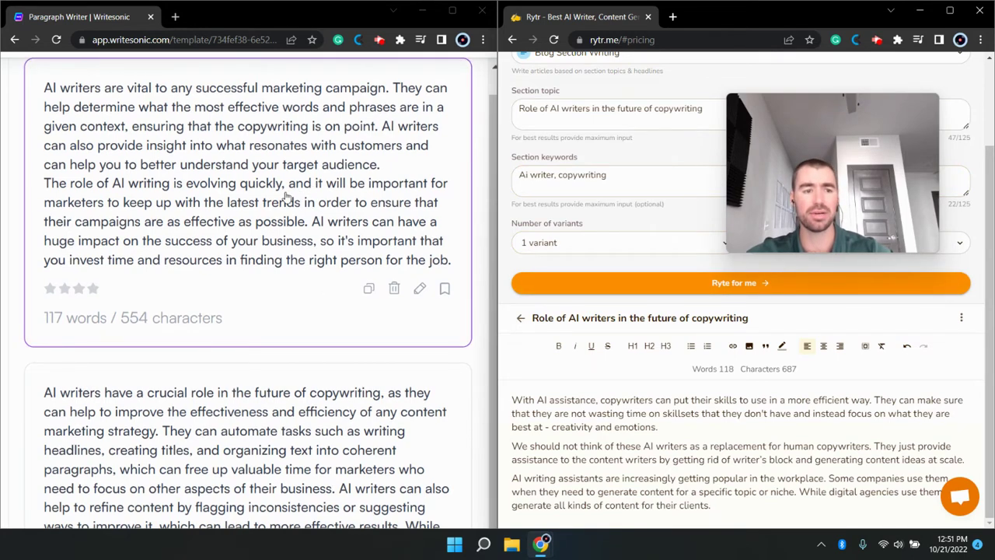
pyautogui.scroll(-1, 278, 291)
pyautogui.scroll(-2, 284, 342)
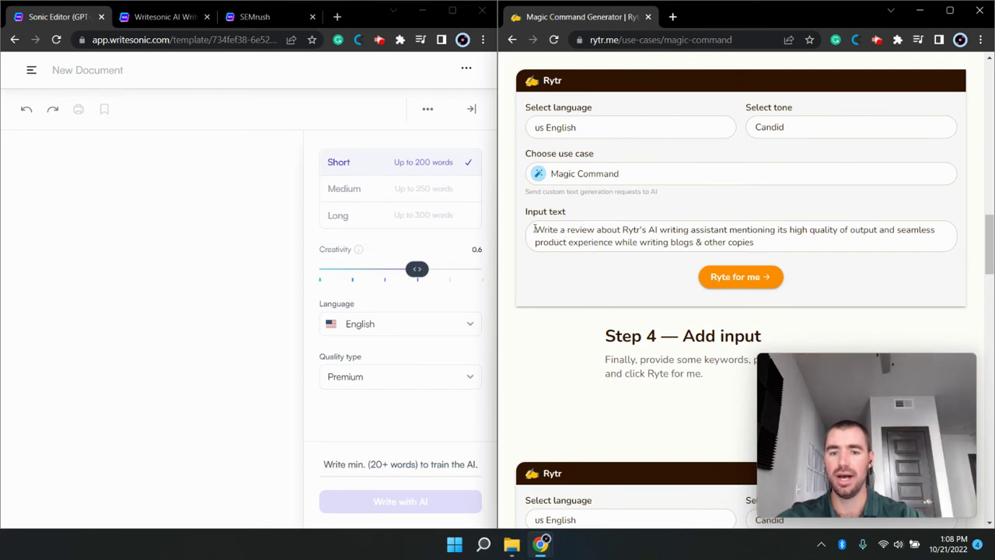
pyautogui.moveTo(534, 233); pyautogui.dragTo(765, 249)
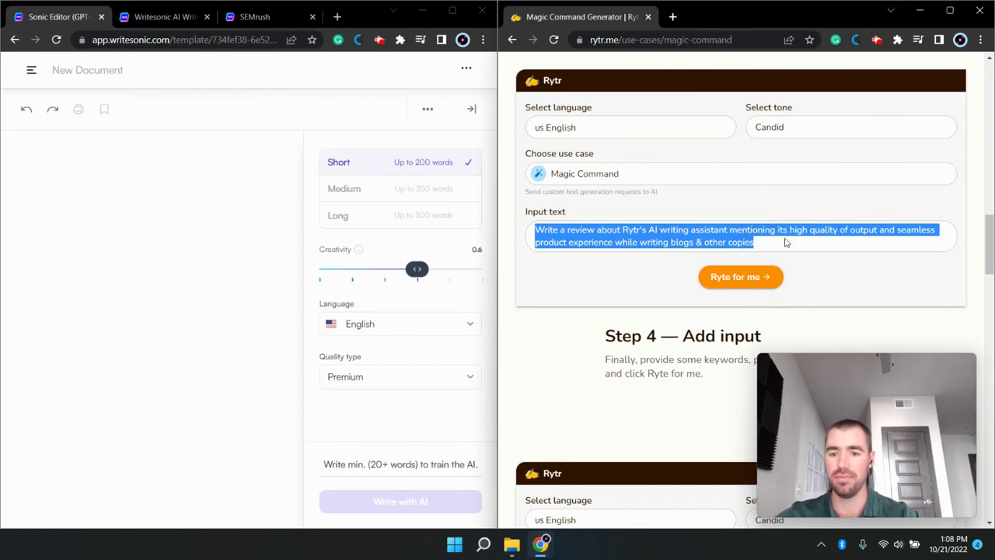
pyautogui.click(785, 239)
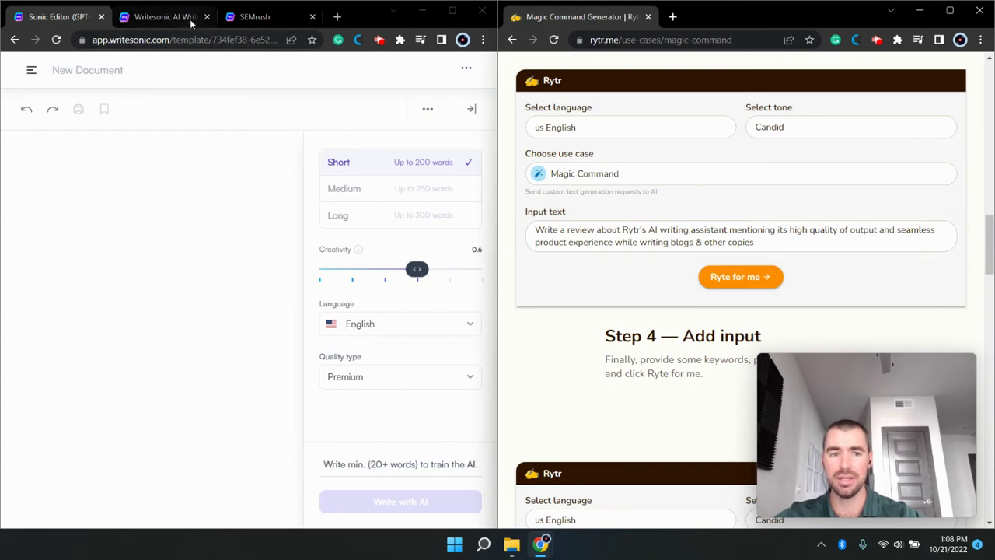
# Step: Maximize the Docs window and go from the WordPress.org guide to the Zapier Integration guide
pyautogui.click(259, 19)
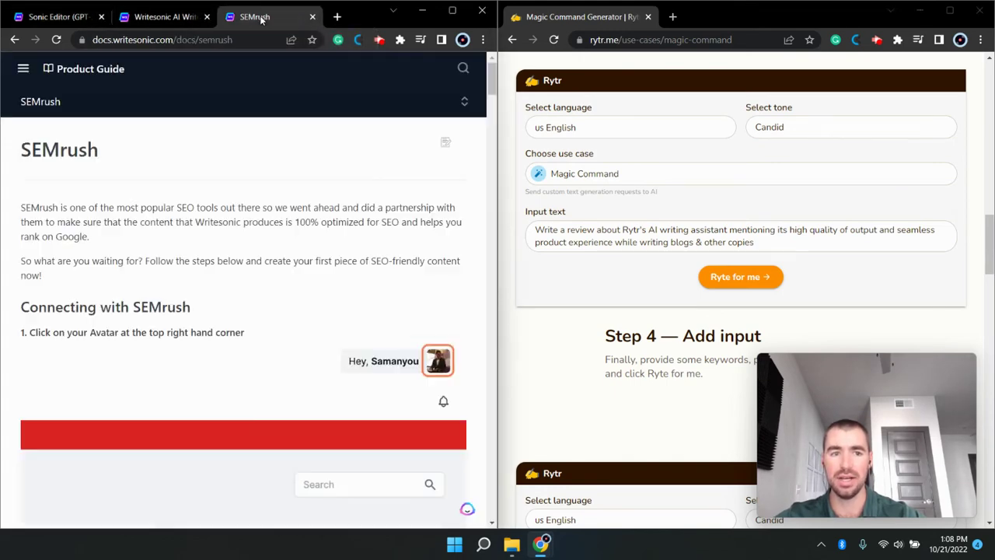
pyautogui.click(455, 12)
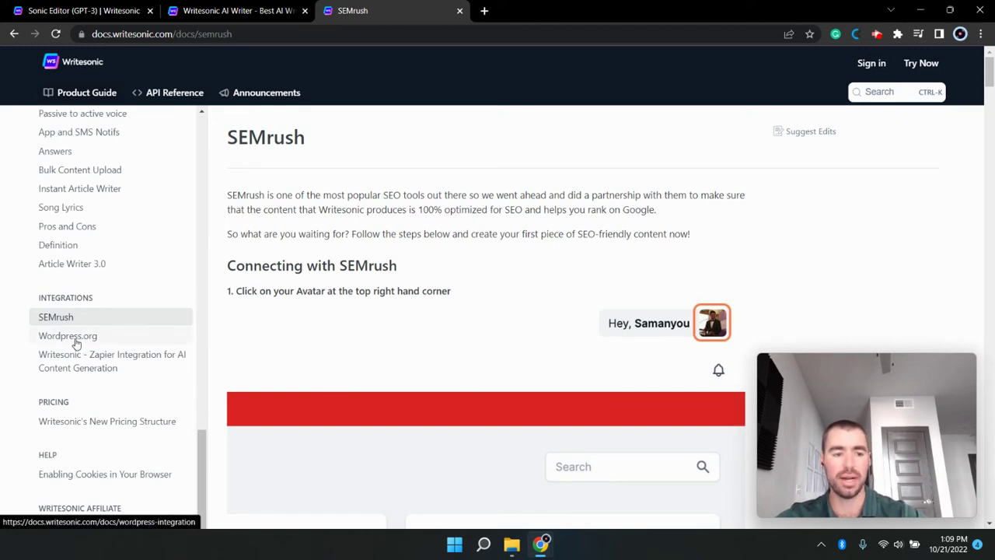
pyautogui.click(77, 343)
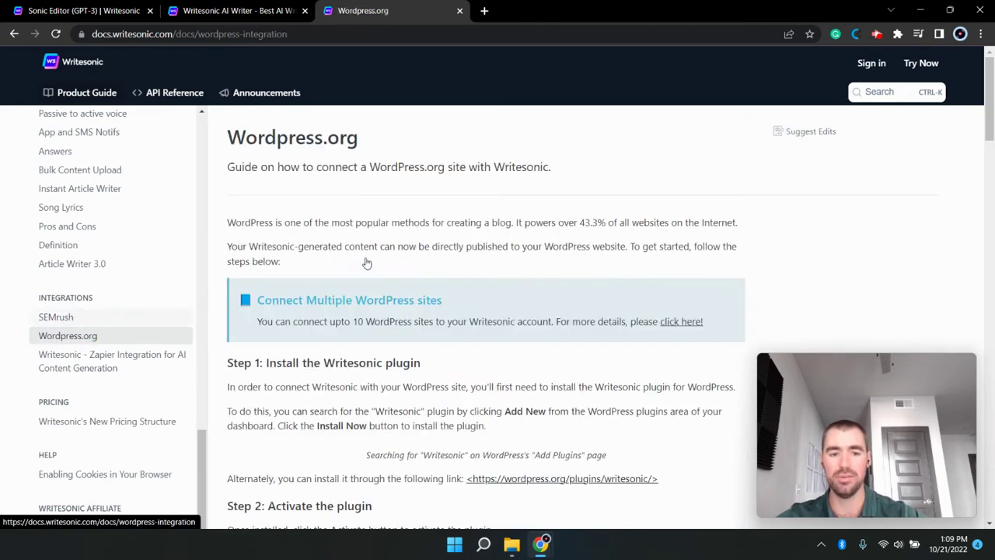
pyautogui.scroll(-2, 373, 256)
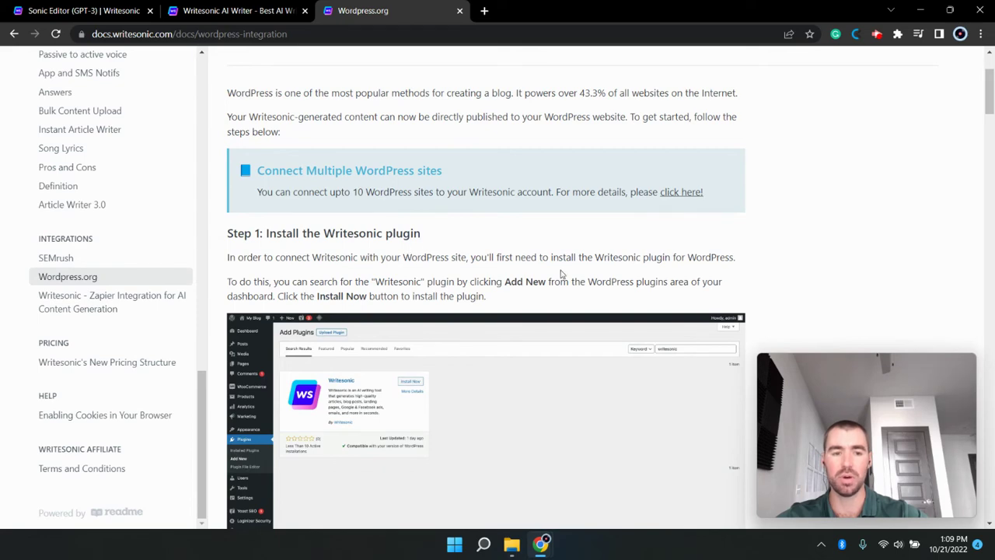
pyautogui.click(991, 81)
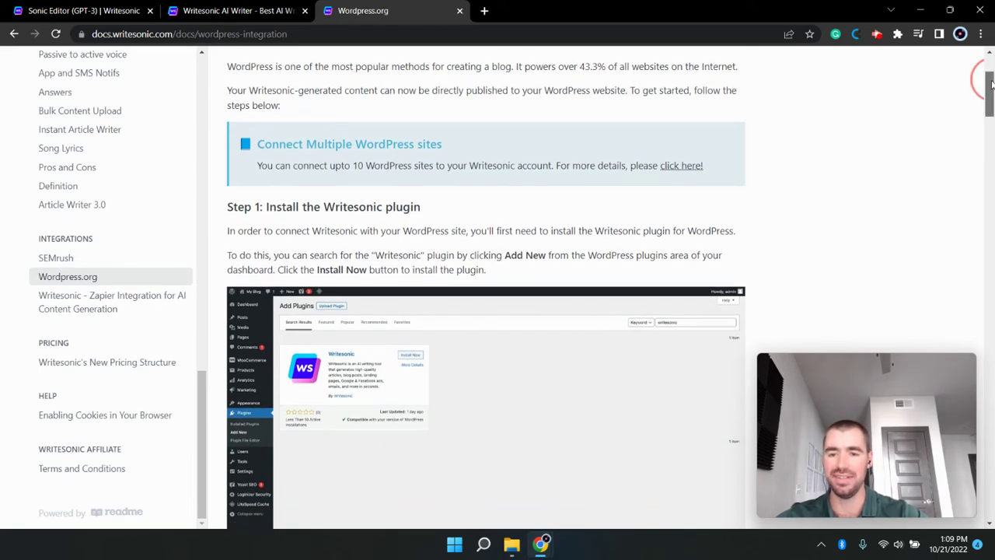
pyautogui.moveTo(992, 84); pyautogui.dragTo(991, 115)
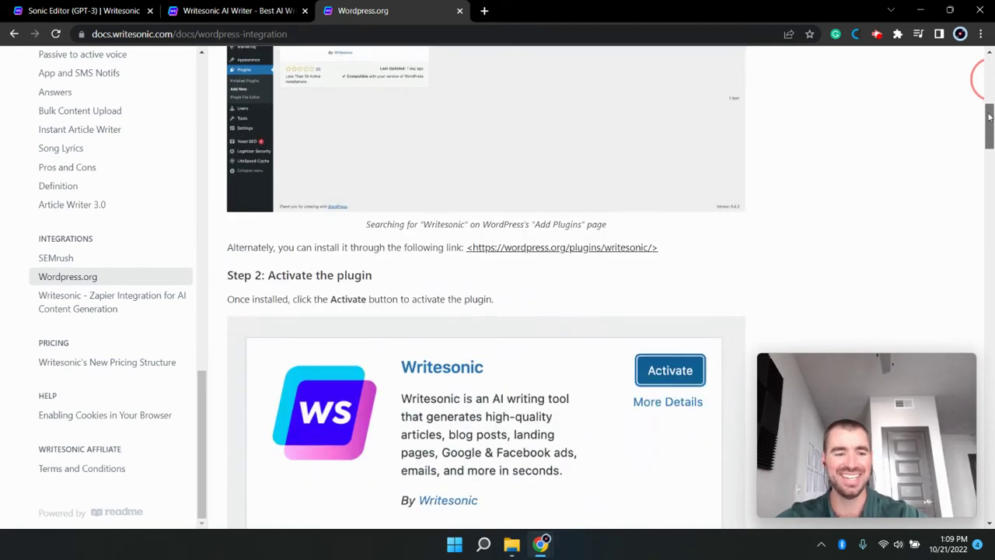
pyautogui.click(102, 305)
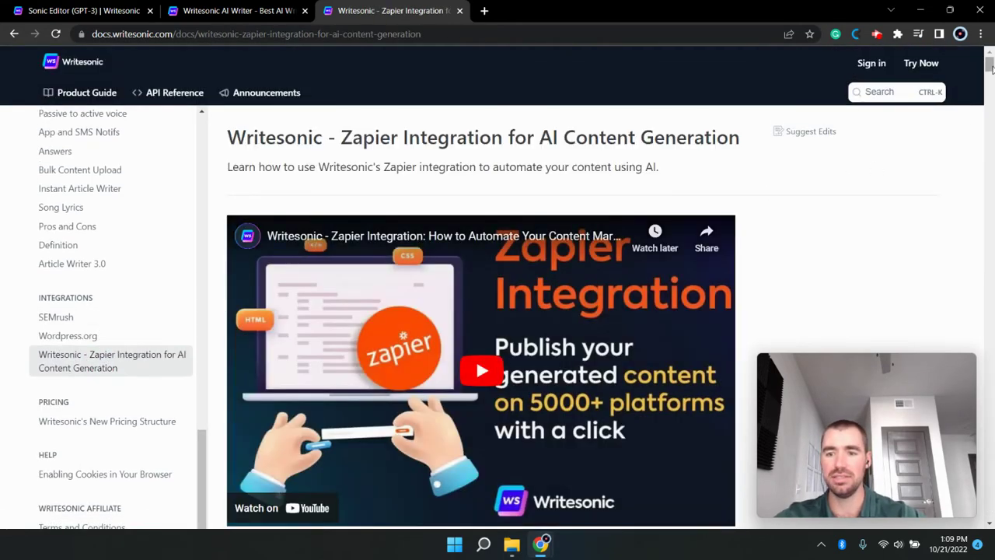
# Step: Scroll through the Zapier integration's numbered setup steps
pyautogui.moveTo(989, 63); pyautogui.dragTo(991, 133)
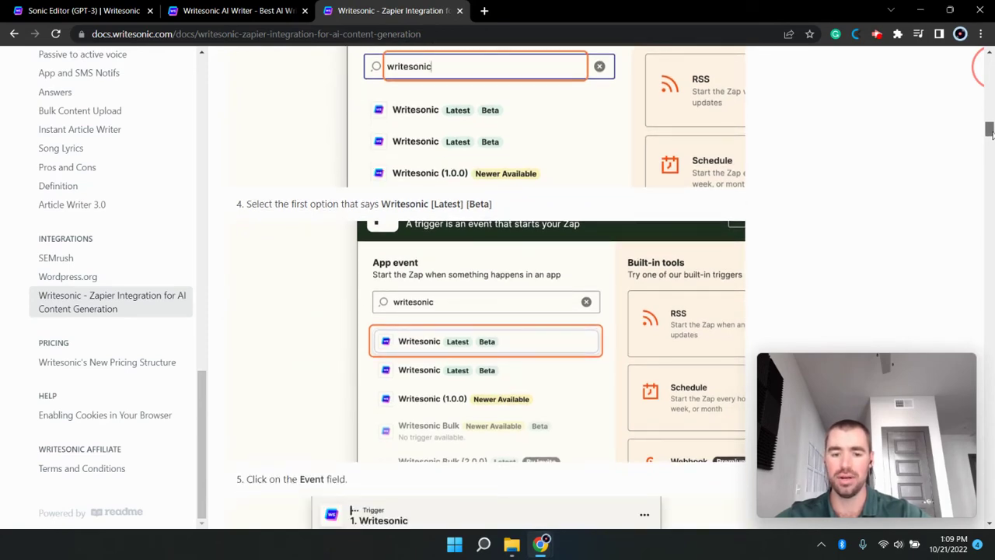
pyautogui.moveTo(991, 133); pyautogui.dragTo(991, 174)
pyautogui.scroll(-2, 584, 238)
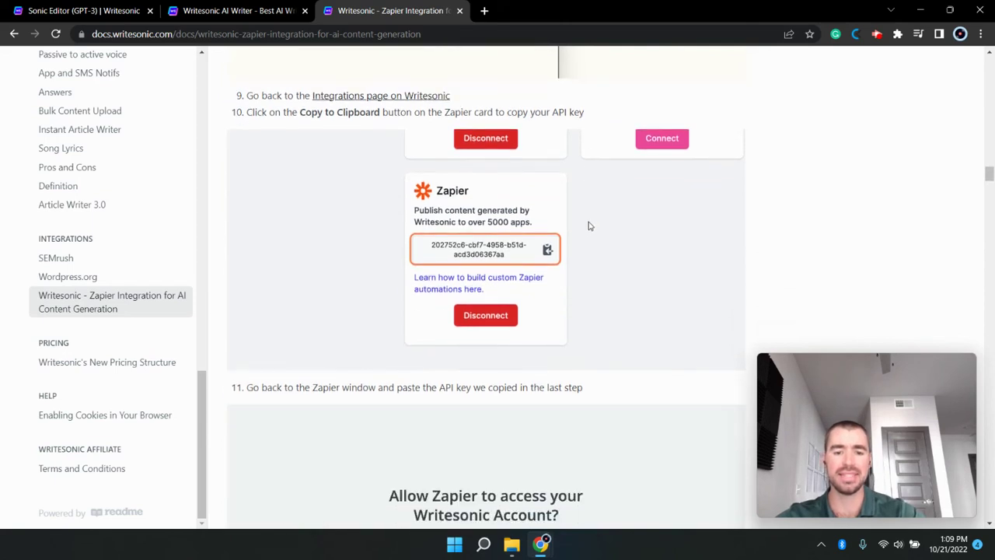
pyautogui.scroll(-3, 899, 262)
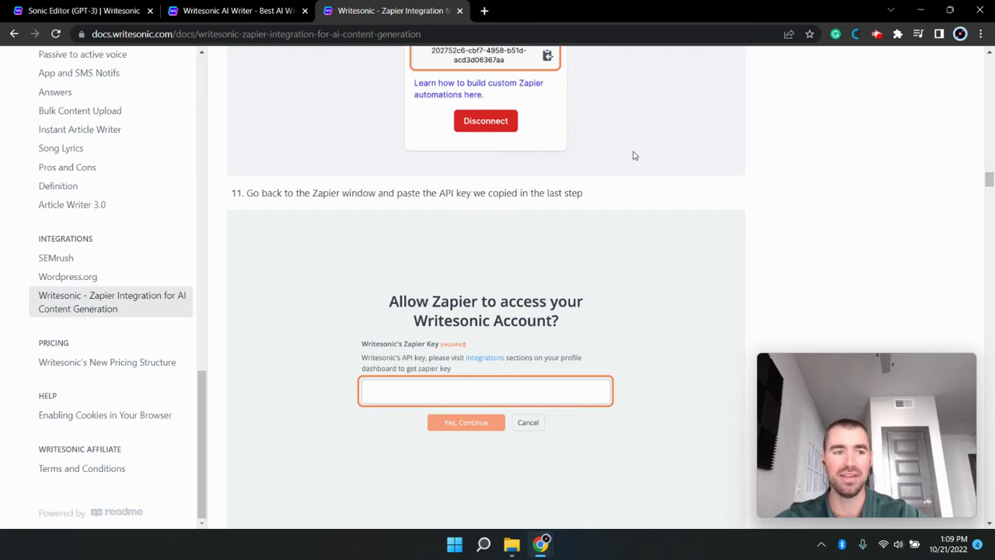
pyautogui.scroll(10, 544, 132)
# Step: Close the empty Sonic Editor document in Writesonic
pyautogui.click(237, 11)
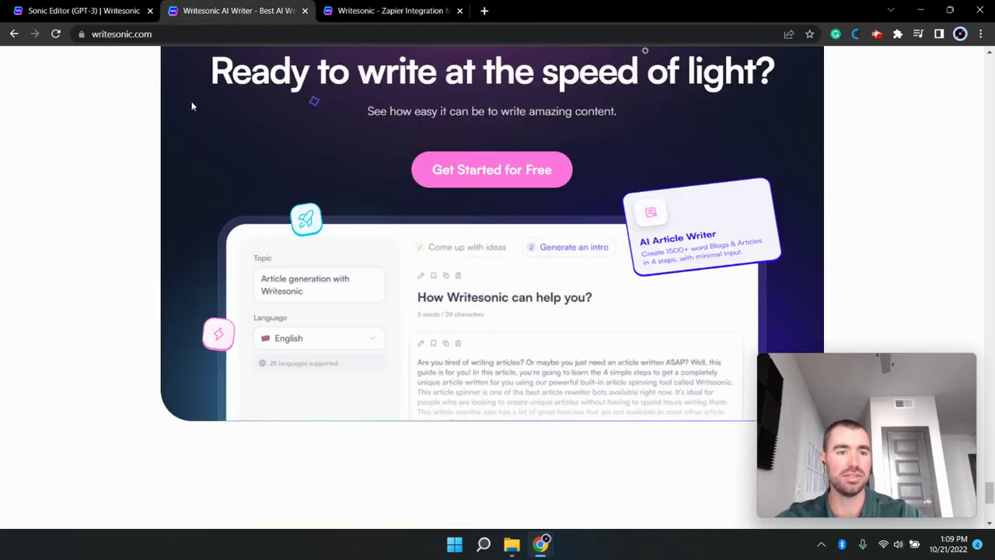
pyautogui.scroll(5, 185, 115)
pyautogui.click(68, 12)
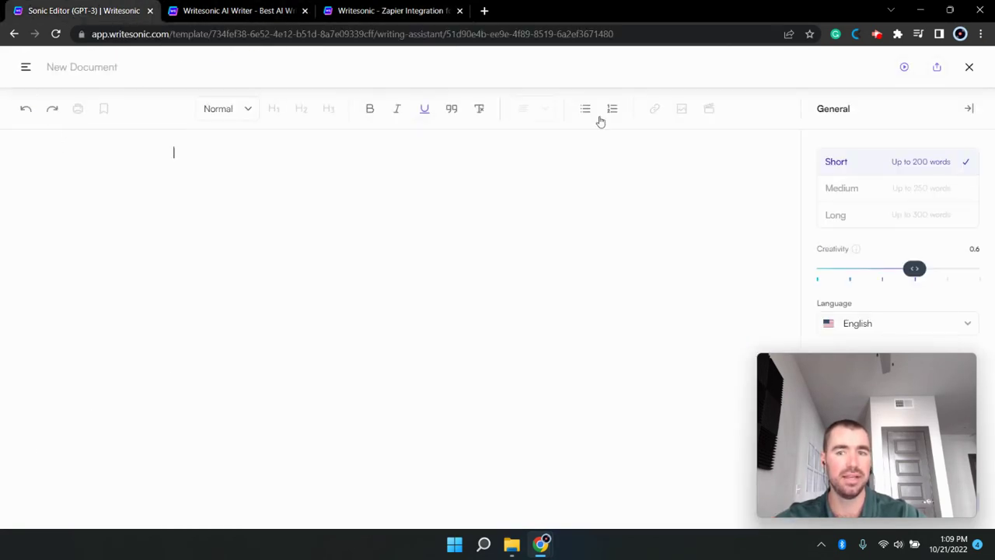
pyautogui.click(969, 68)
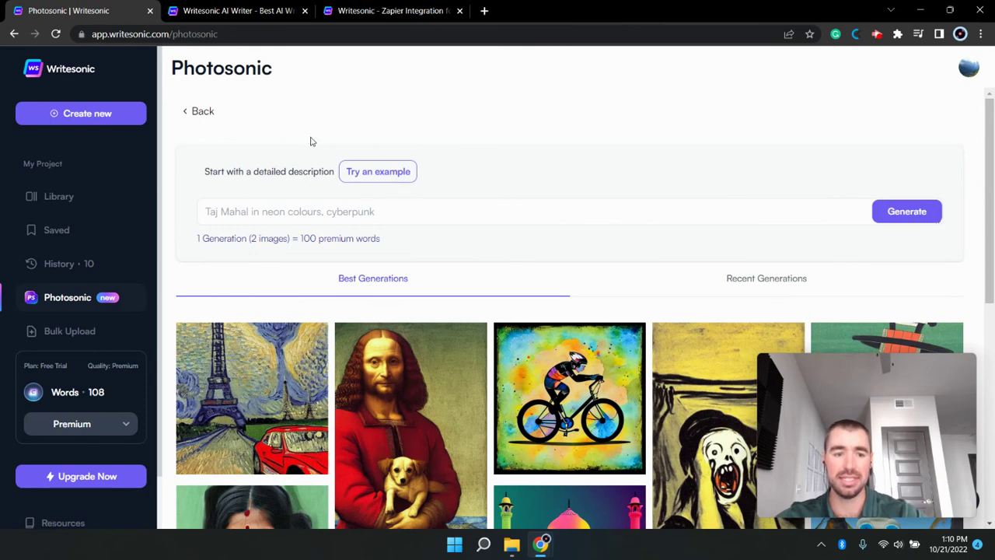
# Step: Open Photosonic's prompt box and snap Writesonic to the left half beside Rytr
pyautogui.click(384, 210)
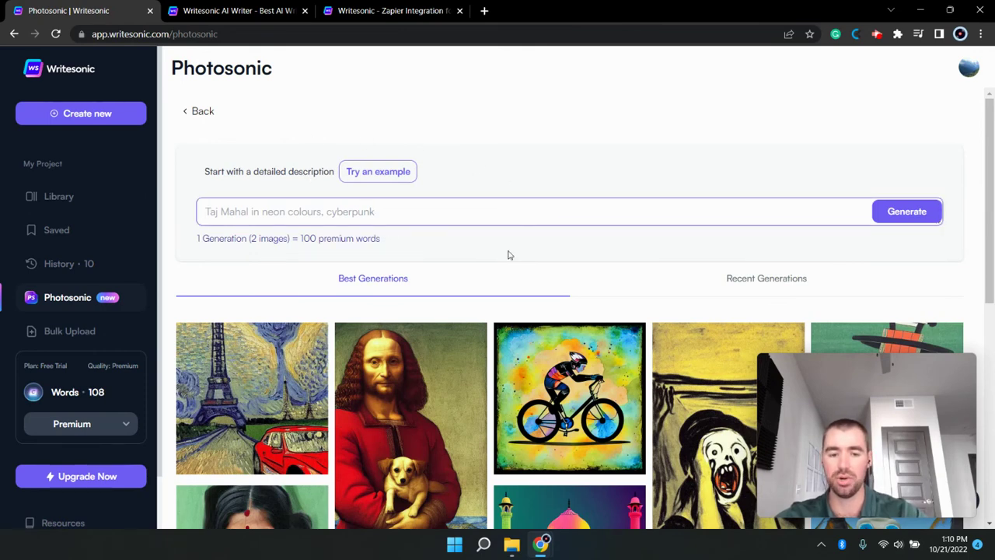
pyautogui.scroll(-3, 529, 226)
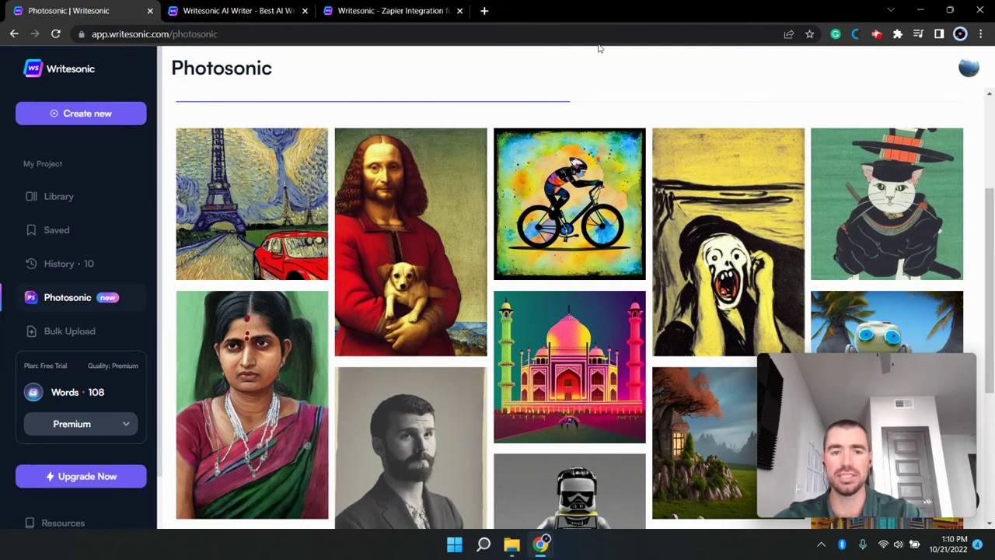
pyautogui.moveTo(600, 18); pyautogui.dragTo(1, 47)
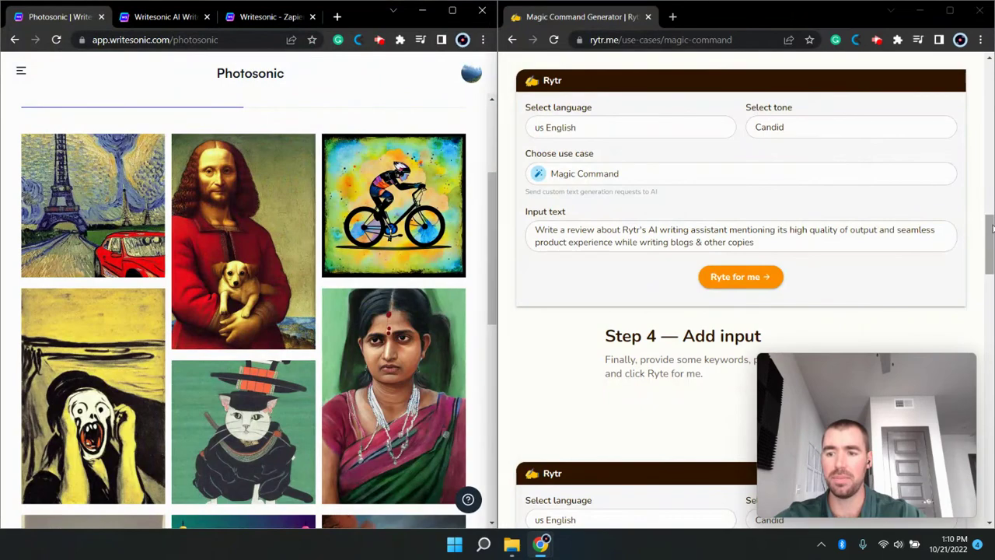
# Step: Scroll both windows to the top, showing the Photosonic prompt box beside Rytr's Magic Command header
pyautogui.moveTo(989, 269); pyautogui.dragTo(988, 115)
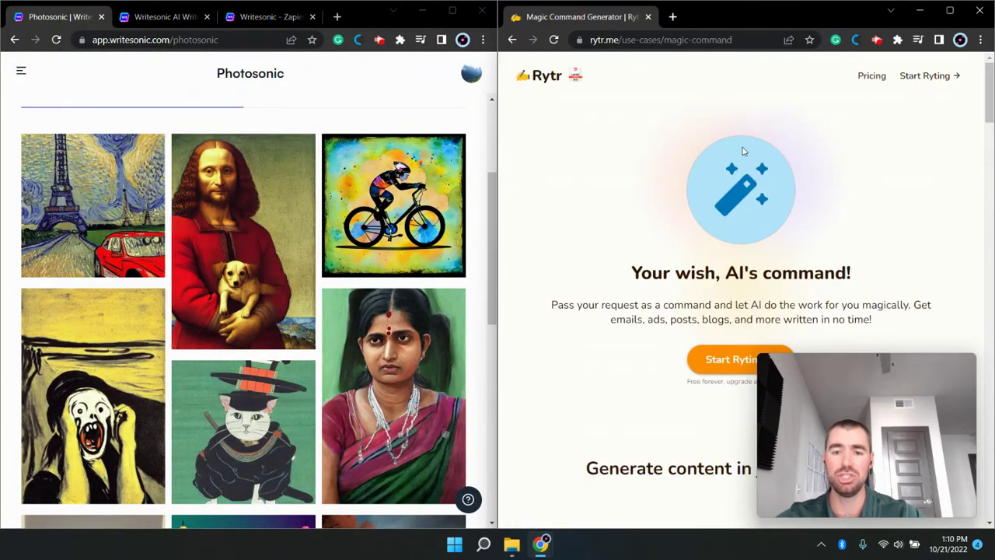
pyautogui.moveTo(484, 262); pyautogui.dragTo(490, 136)
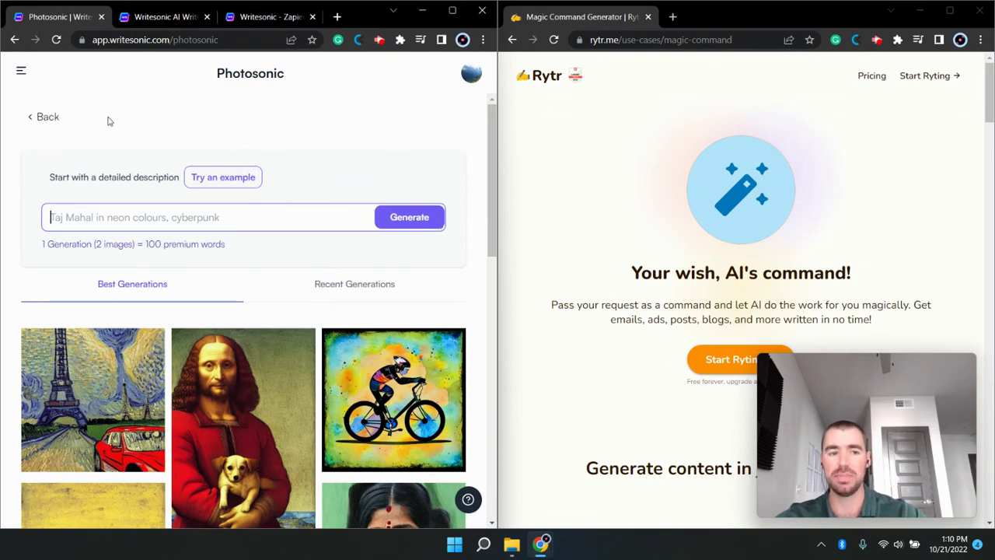